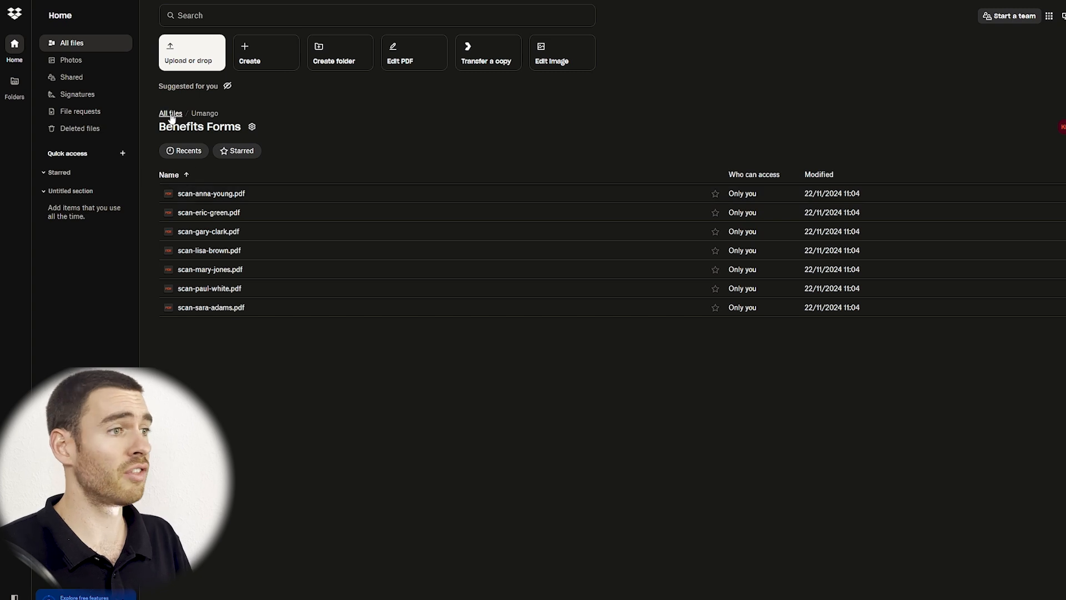
Return to All files in Dropbox, and switch to Umango to open the document sources of the DropBox to Email job
{"action": "left_click", "coordinate": [170, 113]}
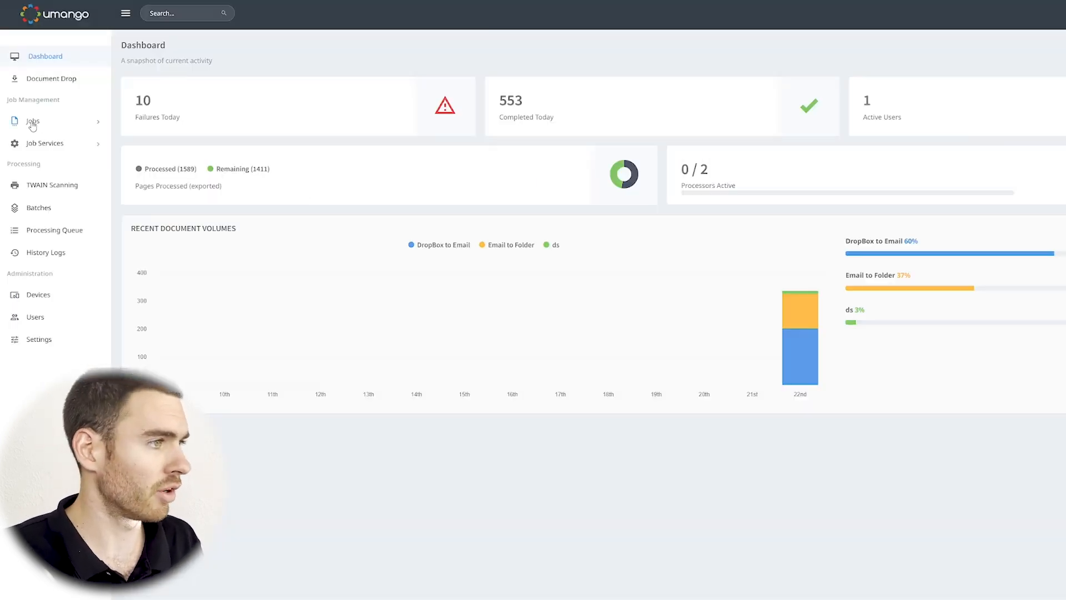
{"action": "left_click", "coordinate": [36, 122]}
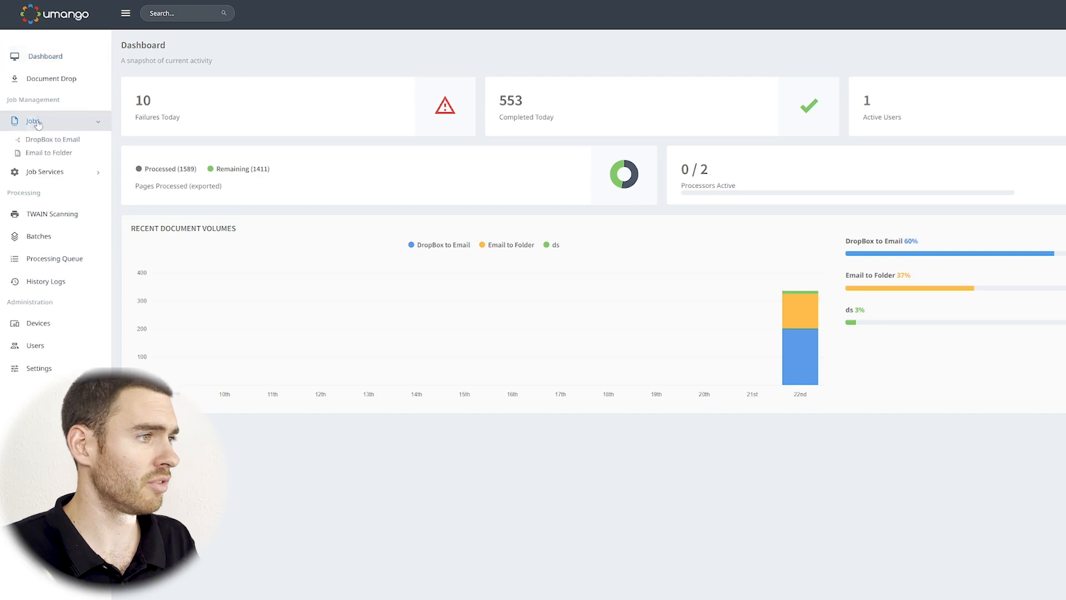
{"action": "left_click", "coordinate": [50, 140]}
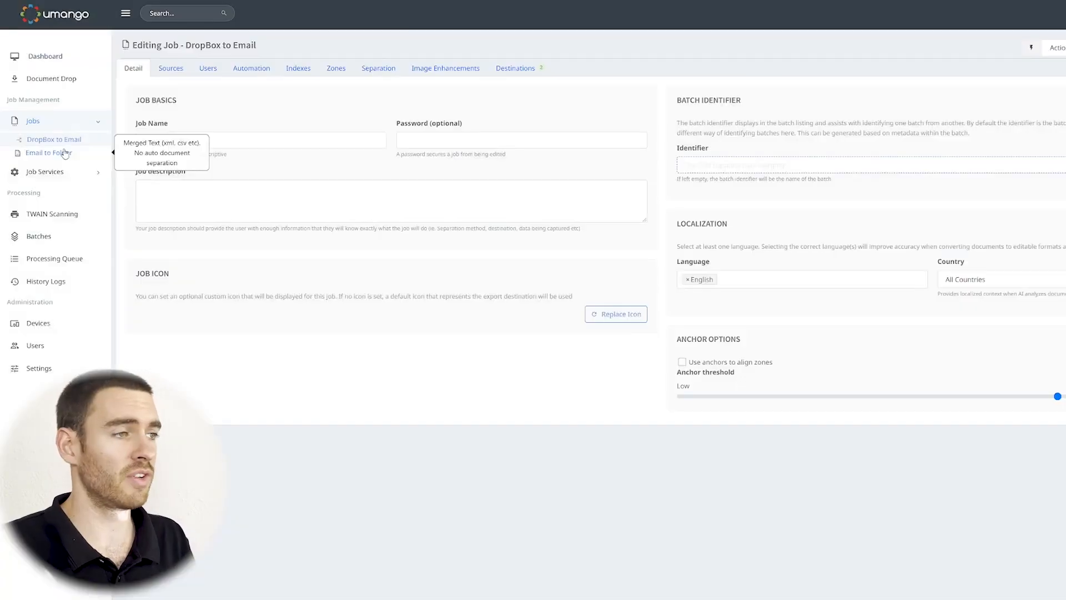
{"action": "left_click", "coordinate": [170, 72]}
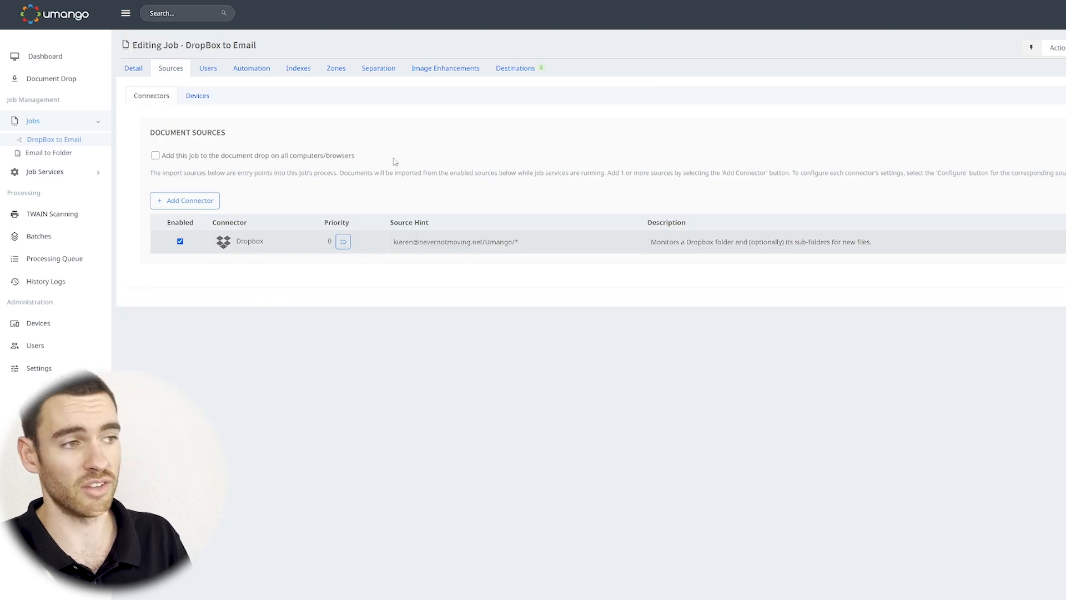
Browse the import connectors available for the job's document sources and close the list without adding one
{"action": "left_click", "coordinate": [211, 206]}
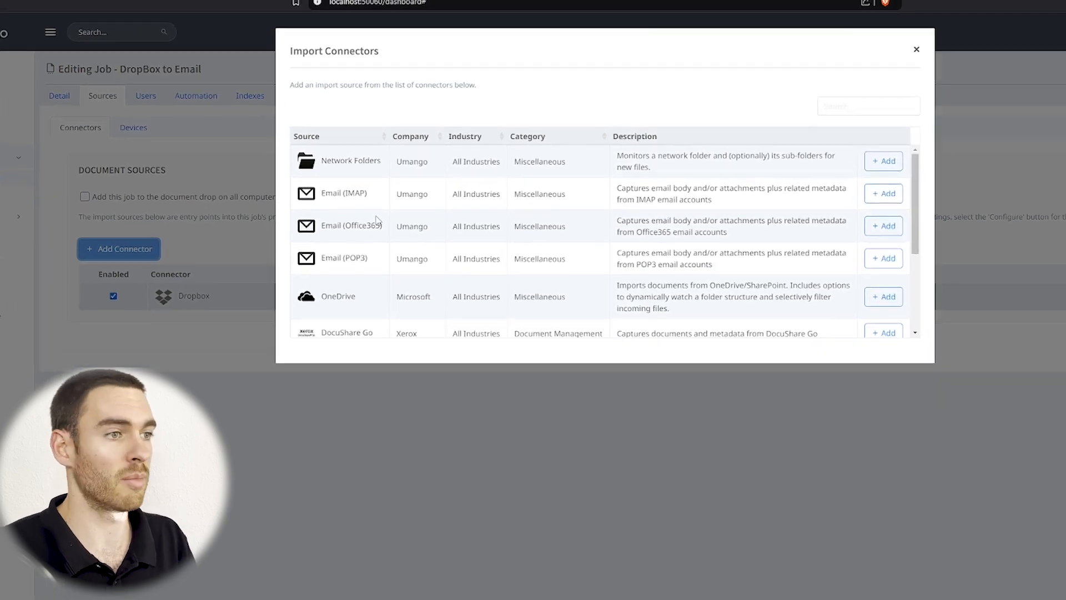
{"action": "scroll", "coordinate": [425, 219], "scroll_direction": "down", "scroll_amount": 2}
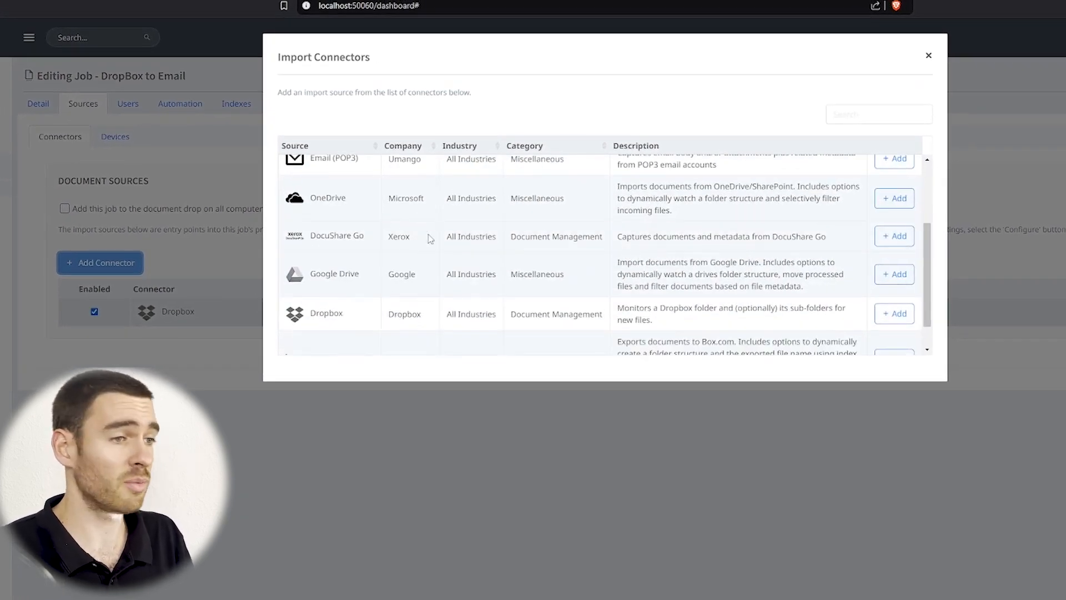
{"action": "scroll", "coordinate": [429, 239], "scroll_direction": "down", "scroll_amount": 1}
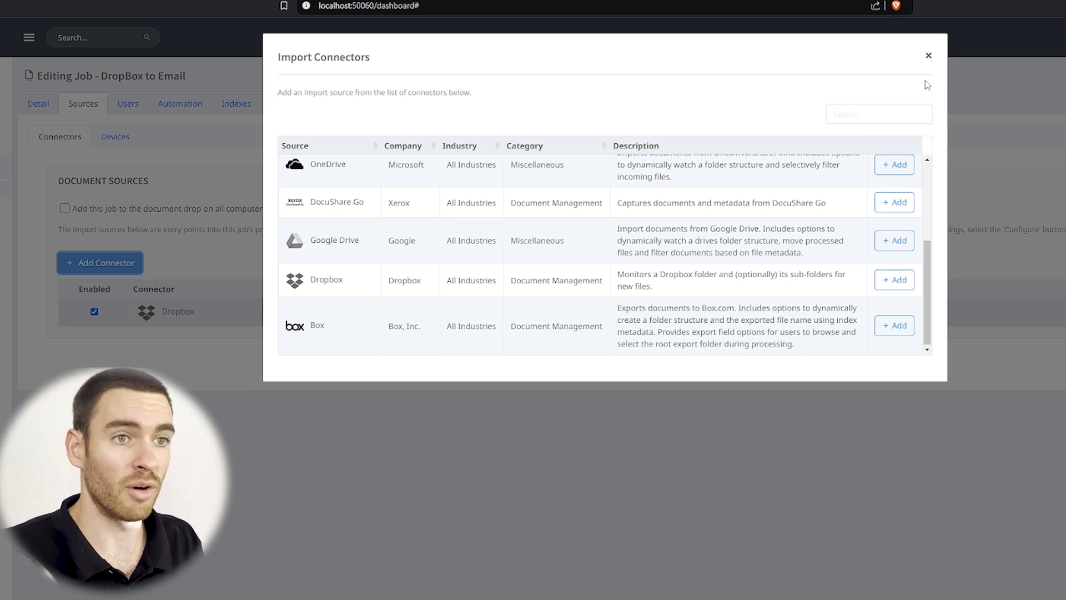
{"action": "left_click", "coordinate": [928, 56]}
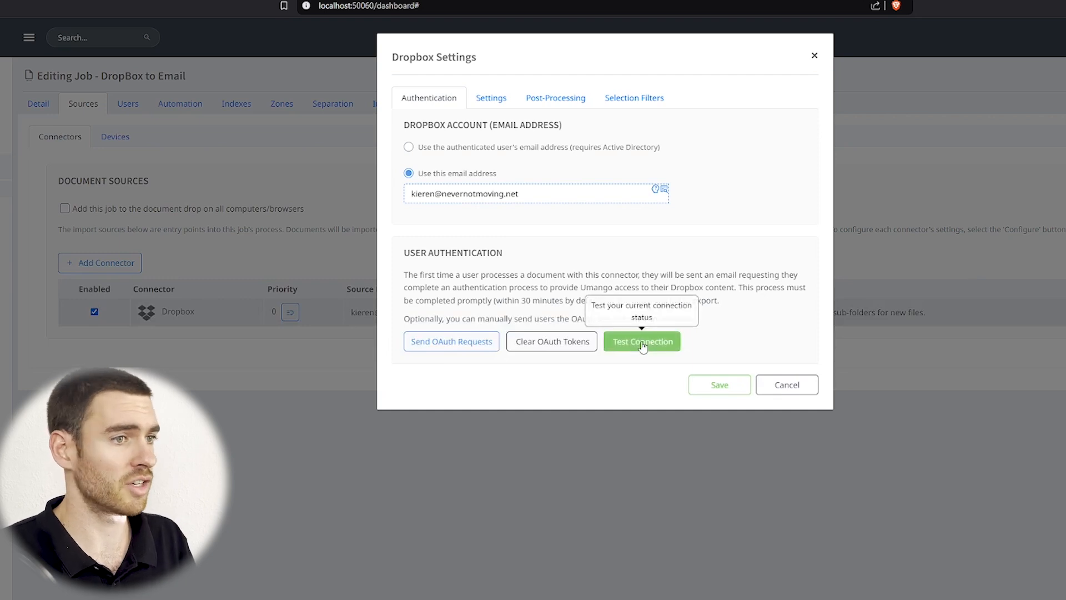
Test the Dropbox source's connection and select the top-level Umango folder as the folder to watch
{"action": "left_click", "coordinate": [642, 345]}
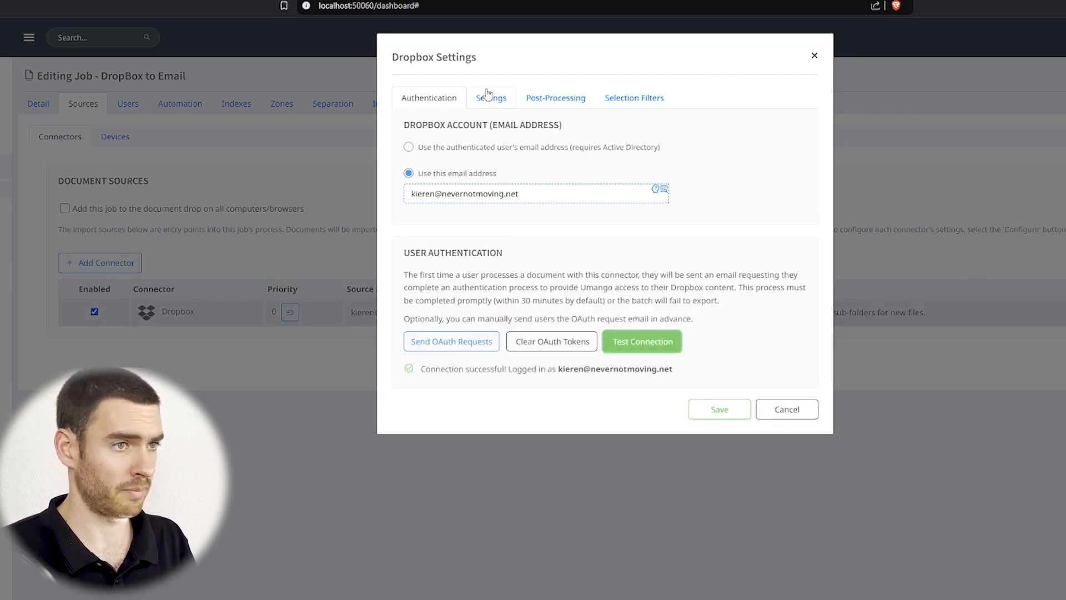
{"action": "left_click", "coordinate": [499, 106]}
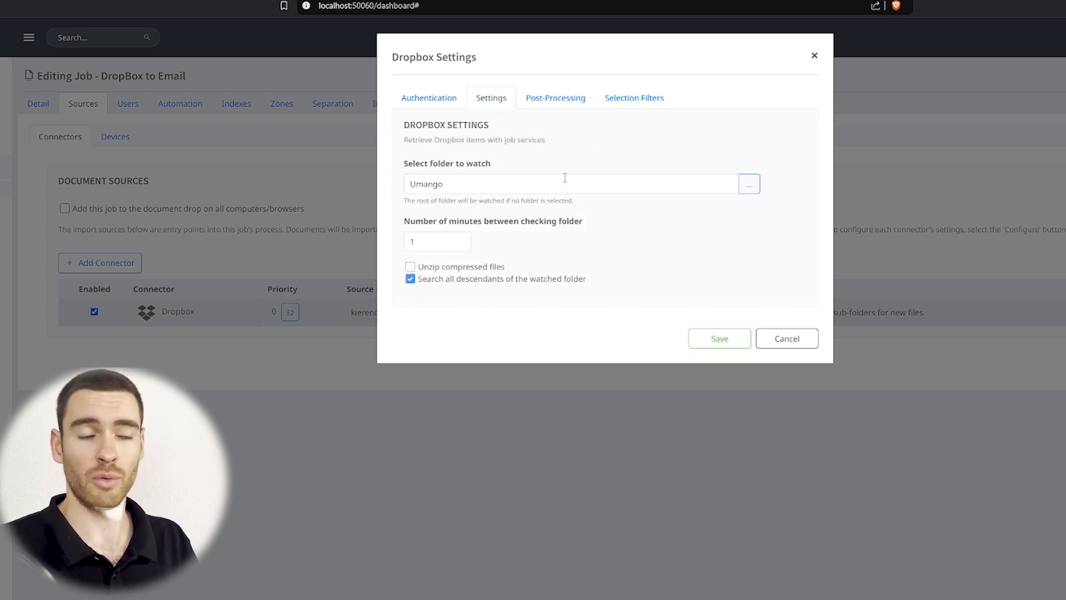
{"action": "left_click", "coordinate": [748, 184]}
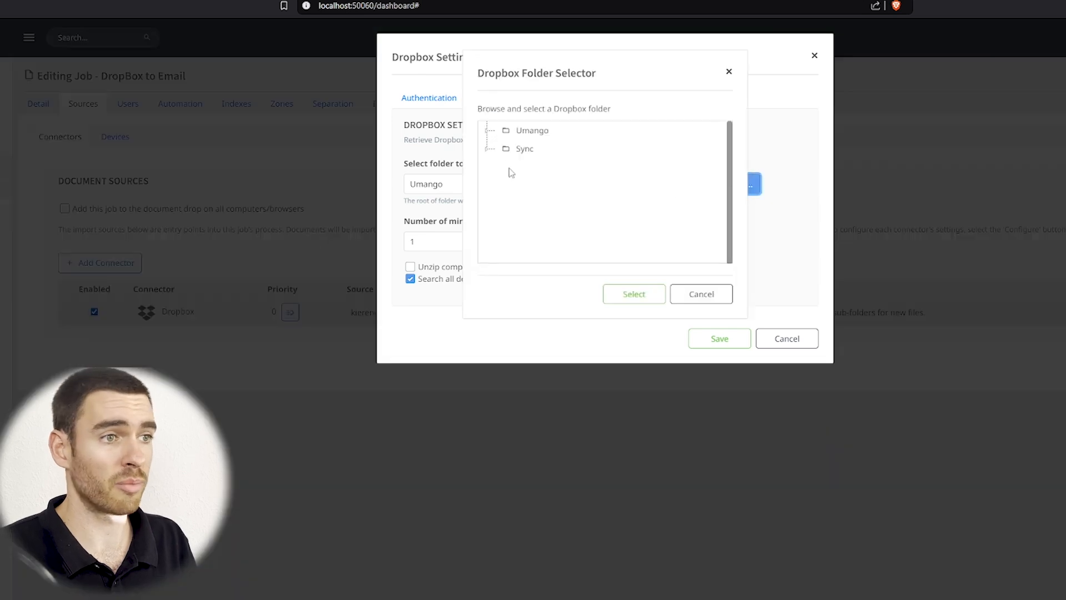
{"action": "left_click", "coordinate": [486, 130]}
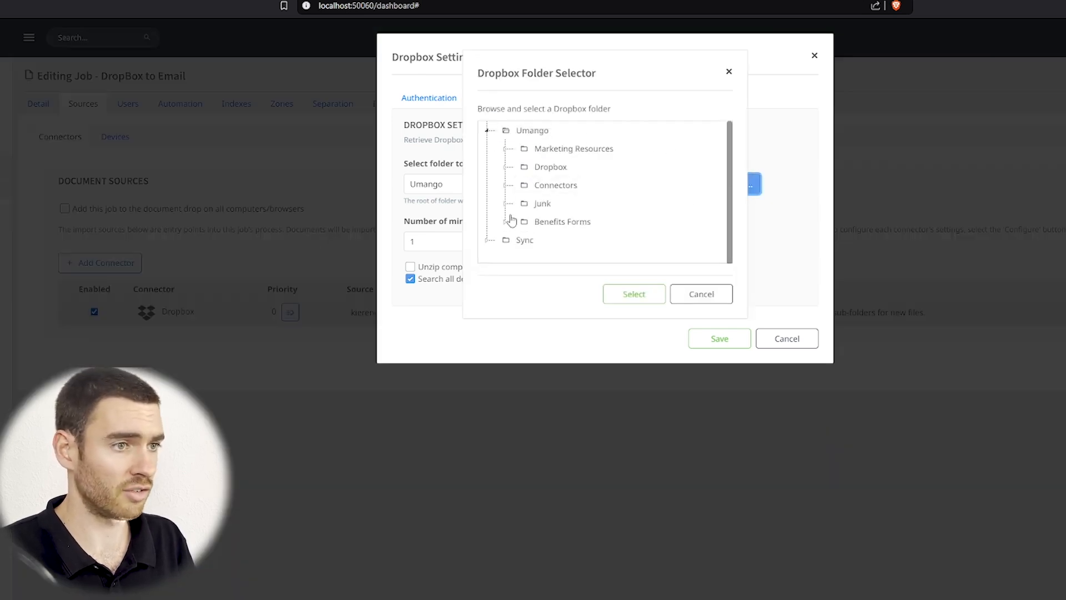
{"action": "left_click", "coordinate": [504, 148]}
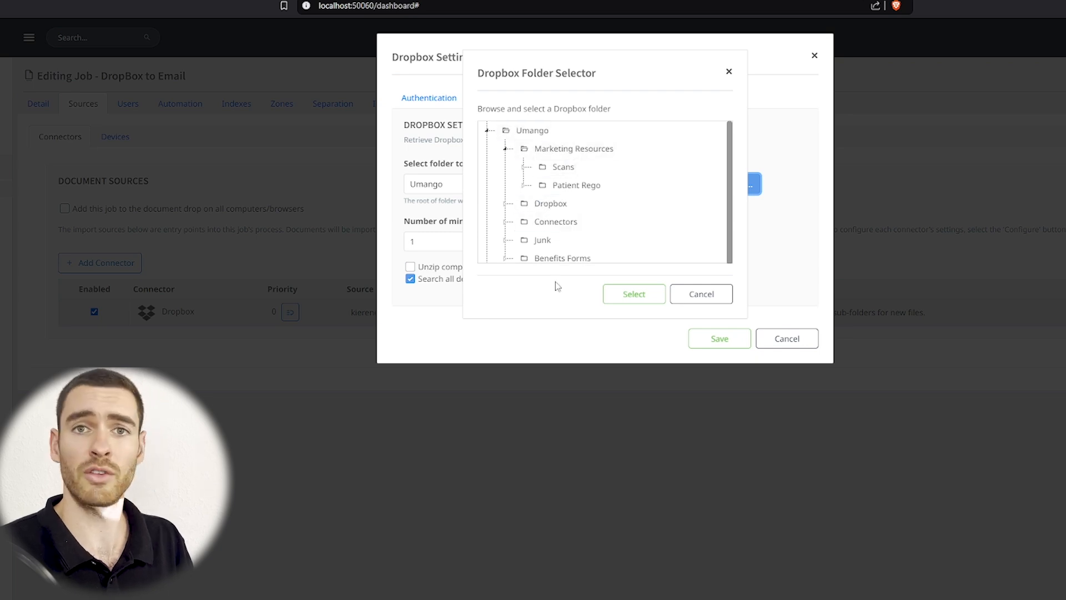
{"action": "left_click", "coordinate": [553, 257]}
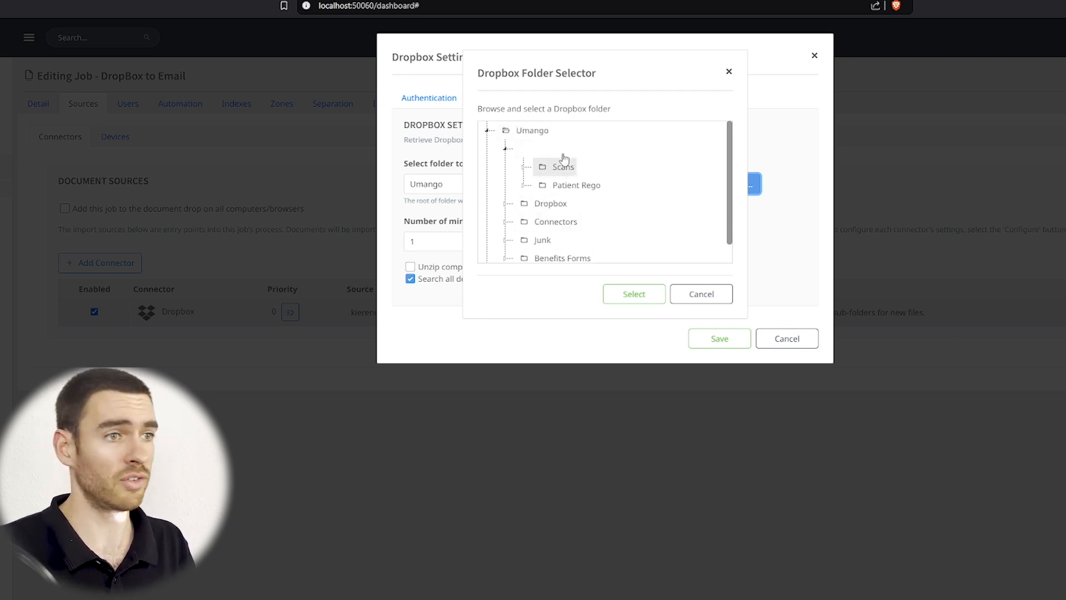
{"action": "left_click", "coordinate": [530, 131]}
{"action": "left_click", "coordinate": [635, 294]}
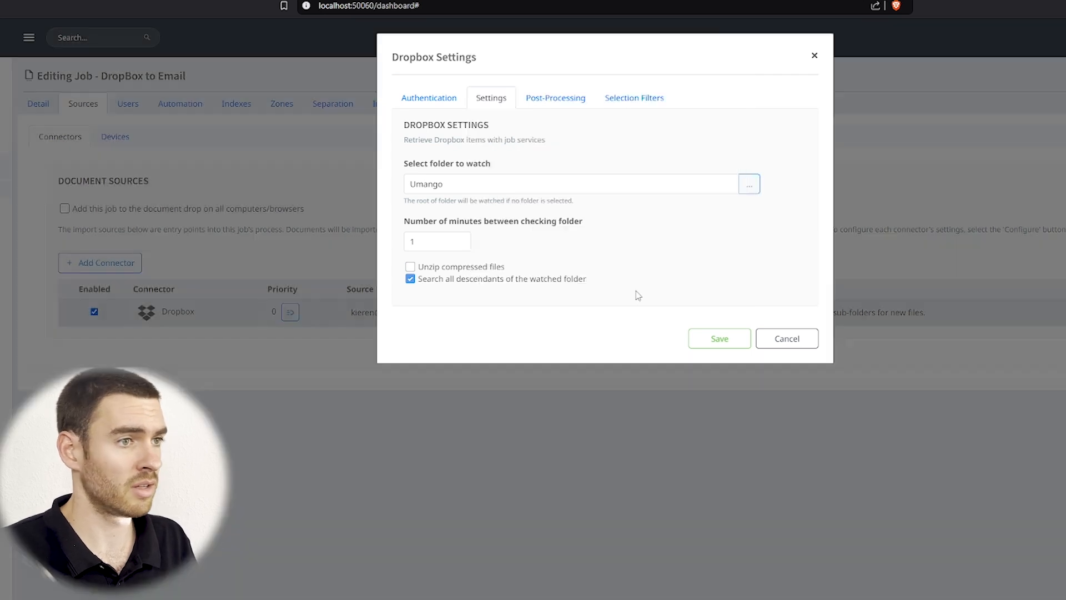
Keep searching all descendants of the watched folder enabled, review the post-processing options, and save the Dropbox source settings
{"action": "left_click", "coordinate": [412, 282]}
{"action": "left_click", "coordinate": [411, 282]}
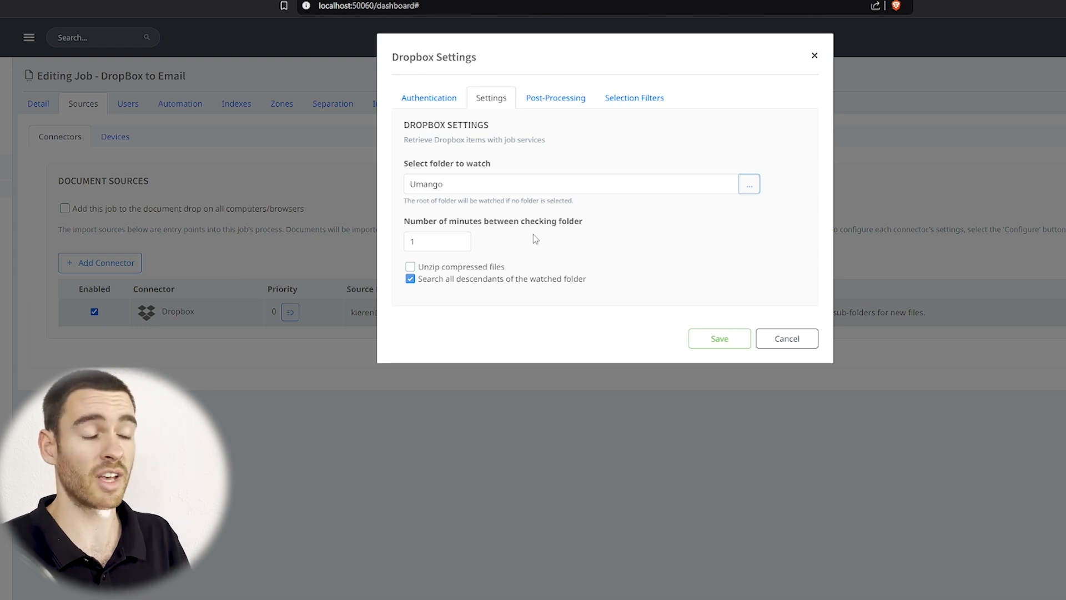
{"action": "left_click", "coordinate": [580, 108]}
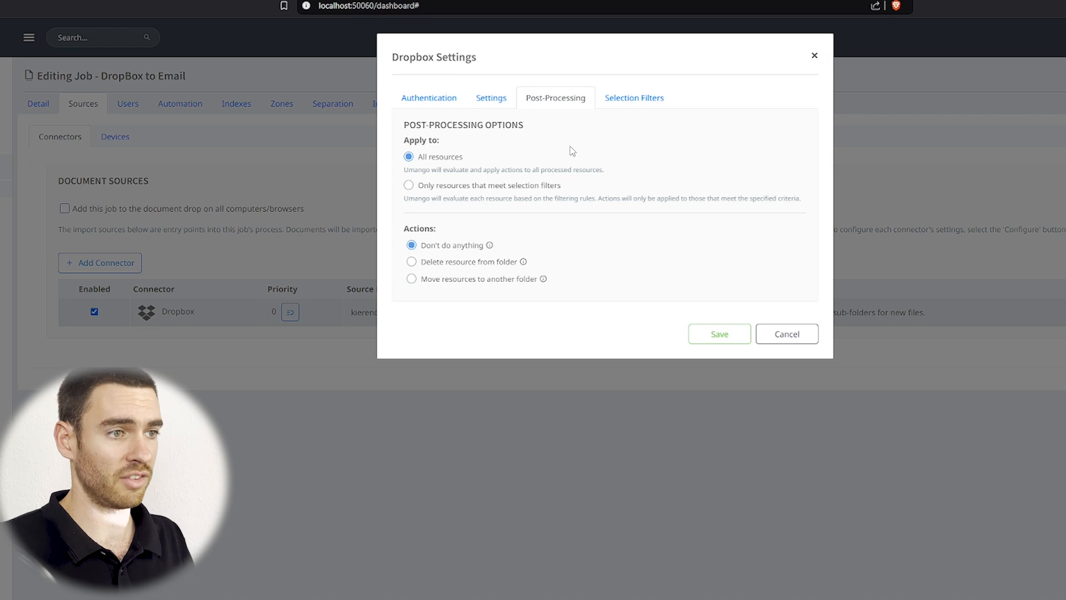
{"action": "left_click", "coordinate": [719, 335]}
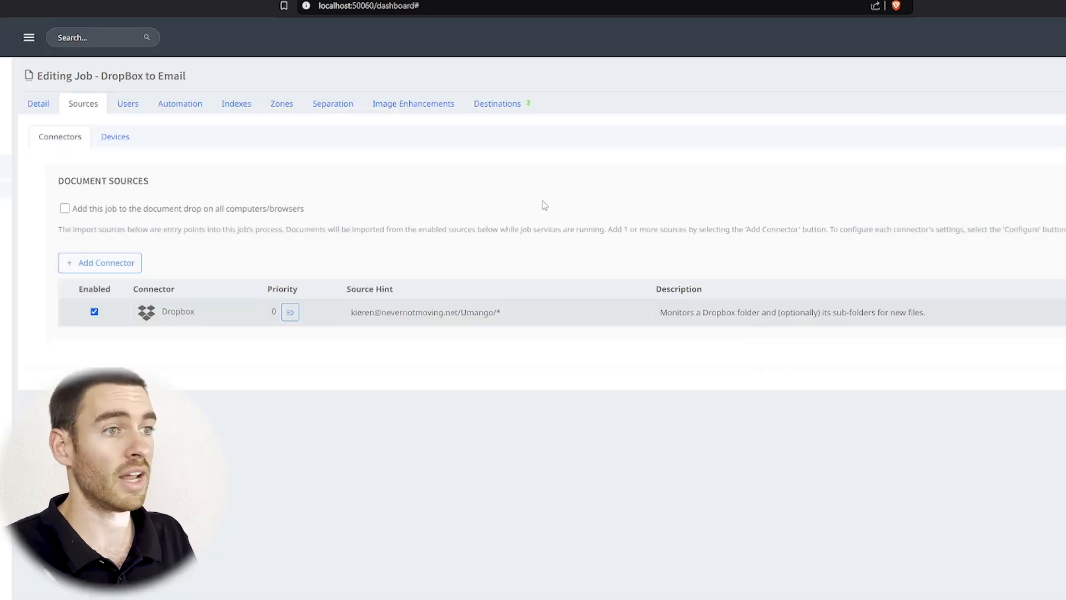
Open the DocuShare export destination's configuration in the job and test its server connection
{"action": "left_click", "coordinate": [503, 105]}
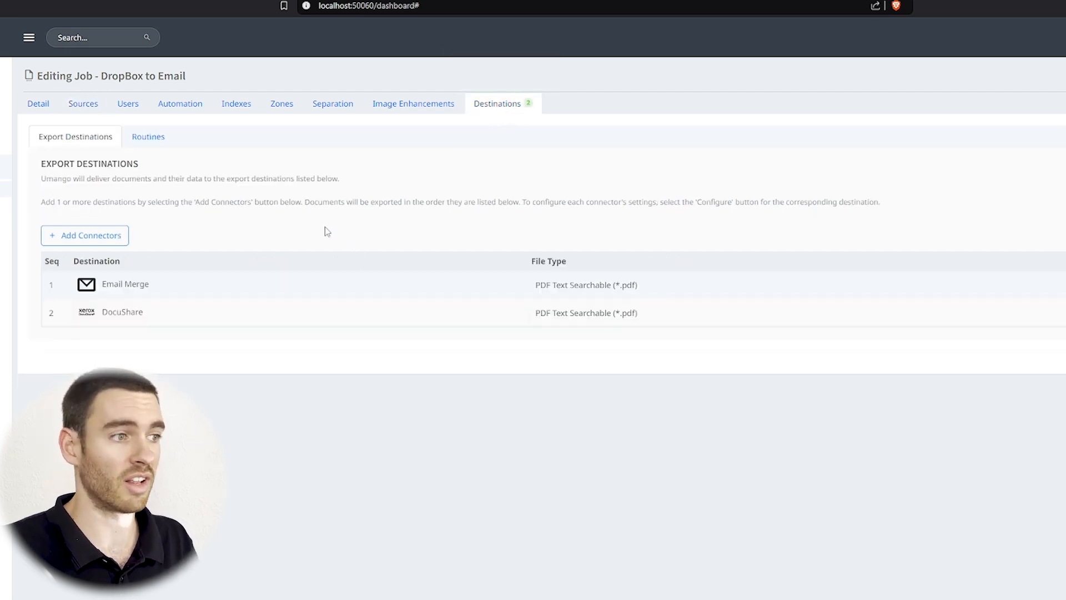
{"action": "left_click", "coordinate": [1065, 312]}
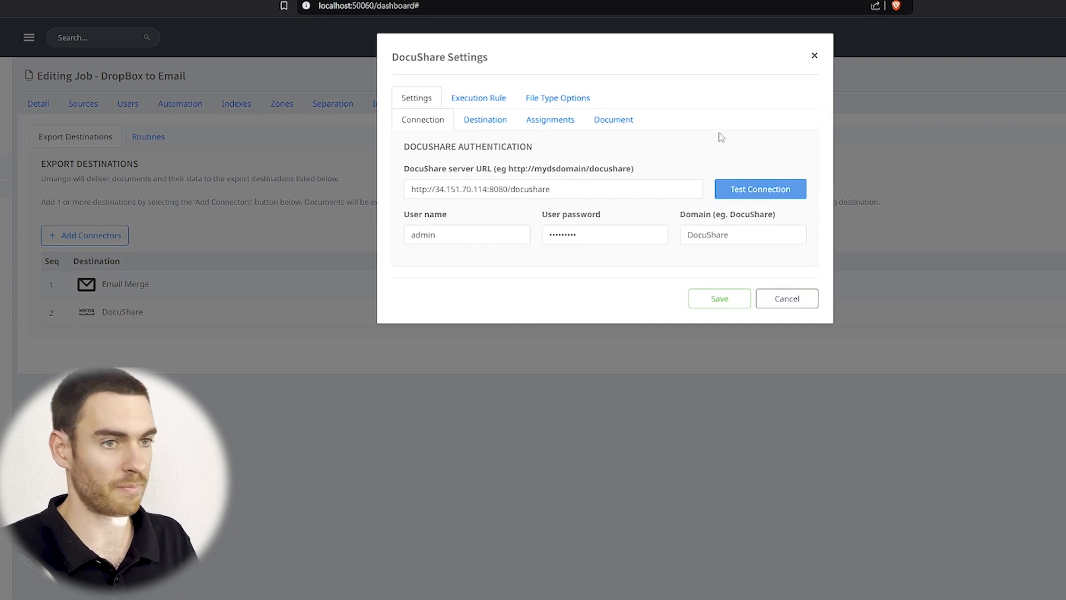
{"action": "left_click", "coordinate": [749, 199]}
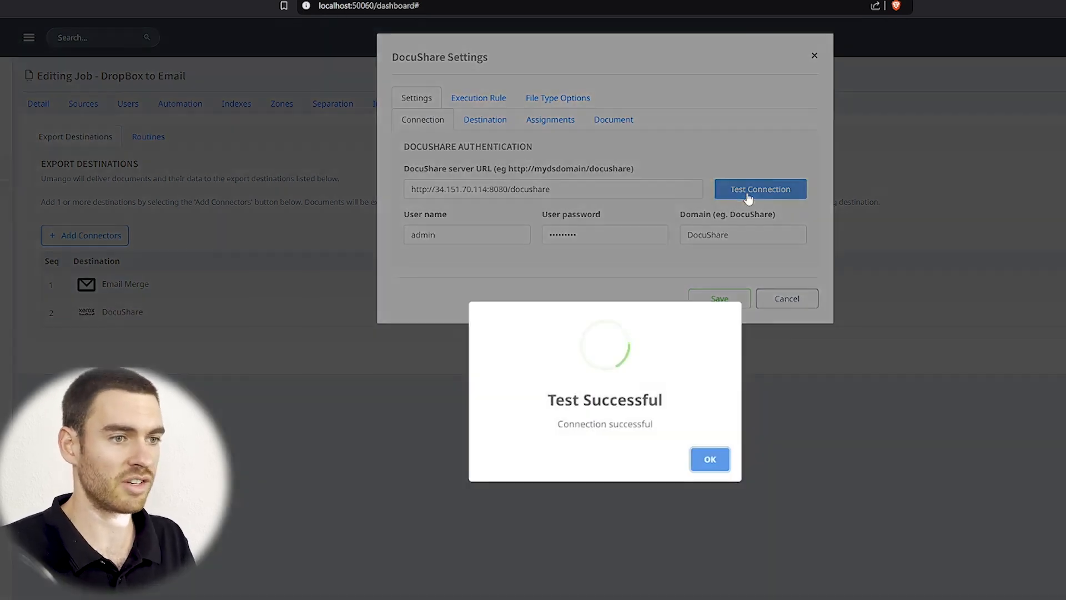
{"action": "left_click", "coordinate": [708, 458]}
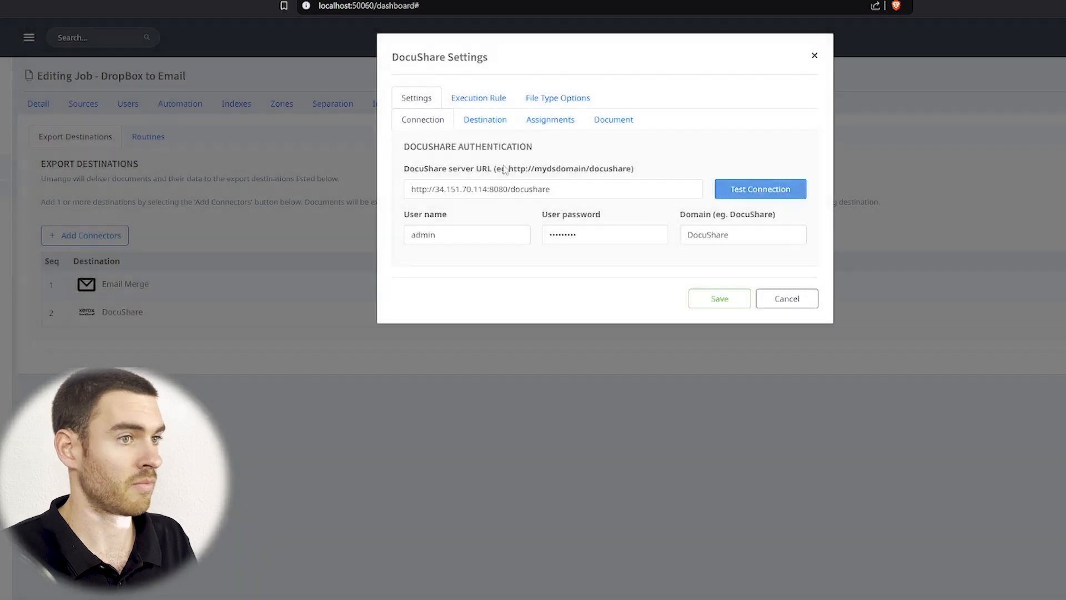
Review the DocuShare folder picker, the full container path and the document file name options, keeping them as they are, and save the settings
{"action": "left_click", "coordinate": [485, 125]}
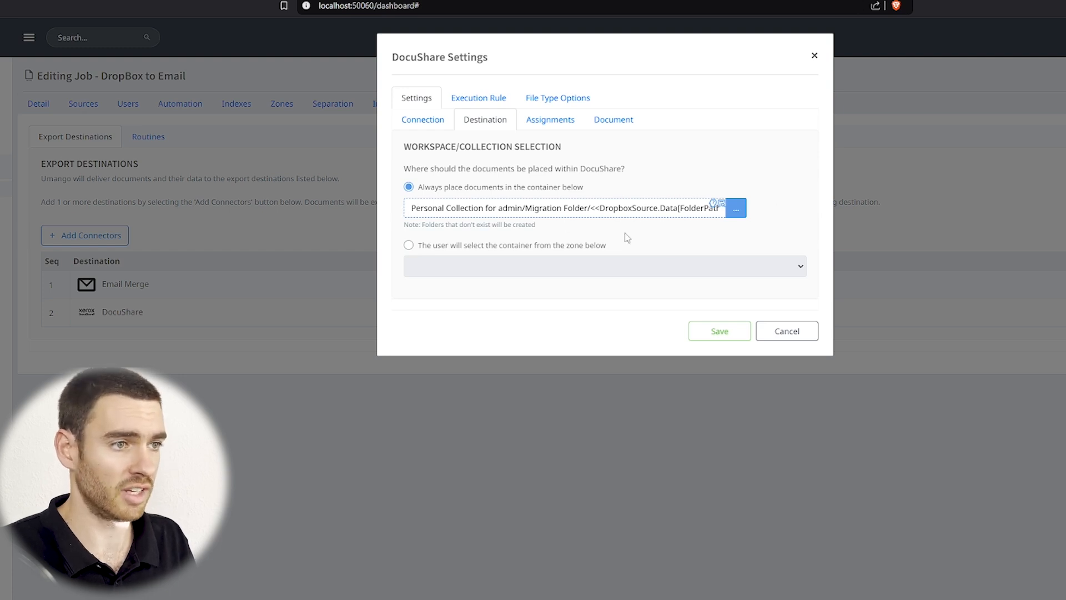
{"action": "left_click", "coordinate": [735, 209]}
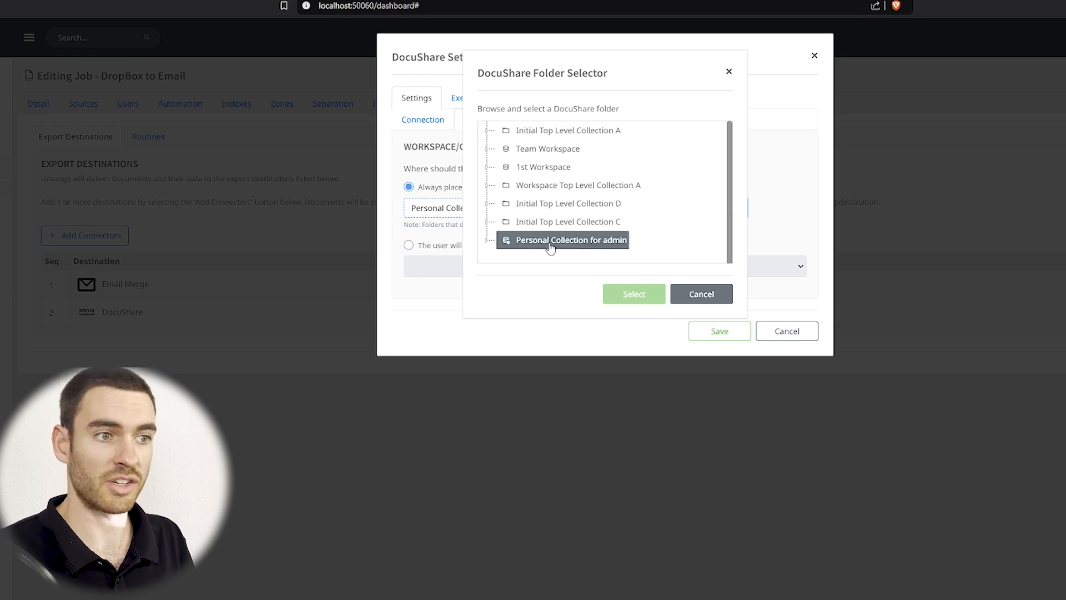
{"action": "left_click", "coordinate": [703, 300]}
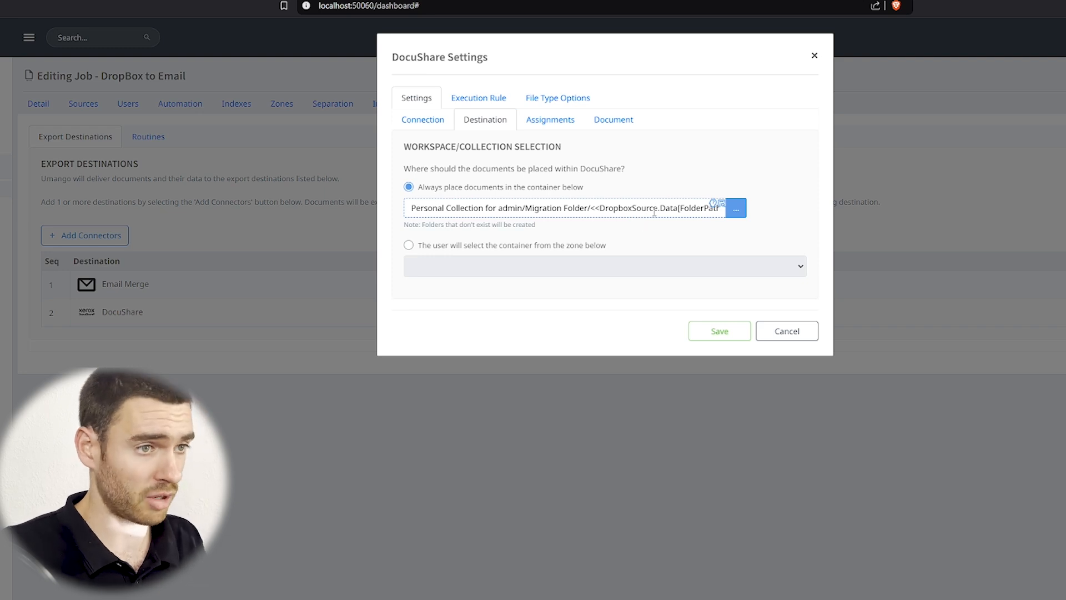
{"action": "left_click", "coordinate": [693, 209]}
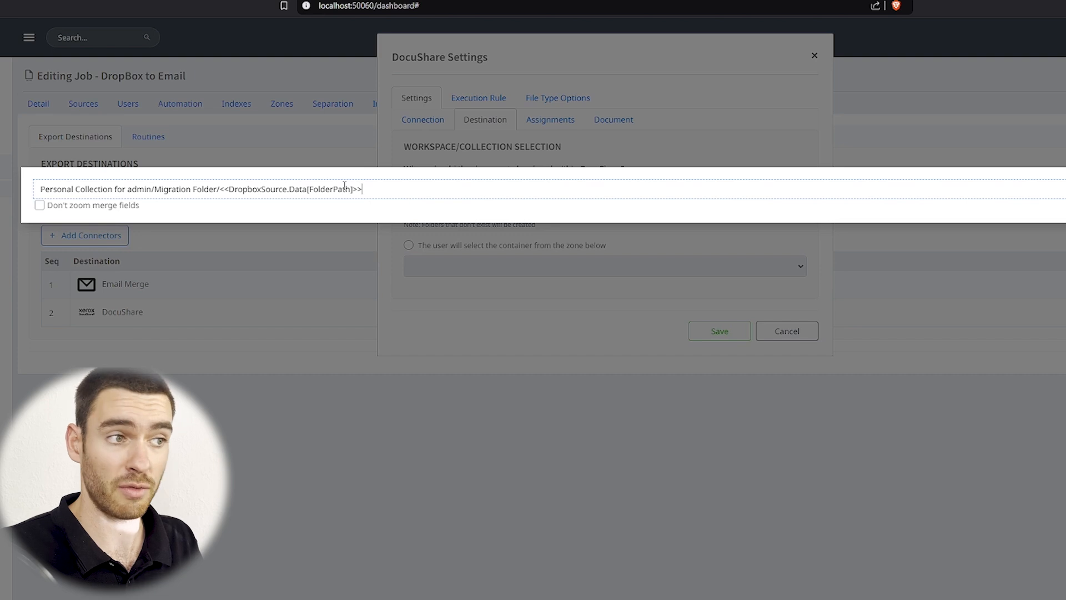
{"action": "left_click", "coordinate": [492, 275]}
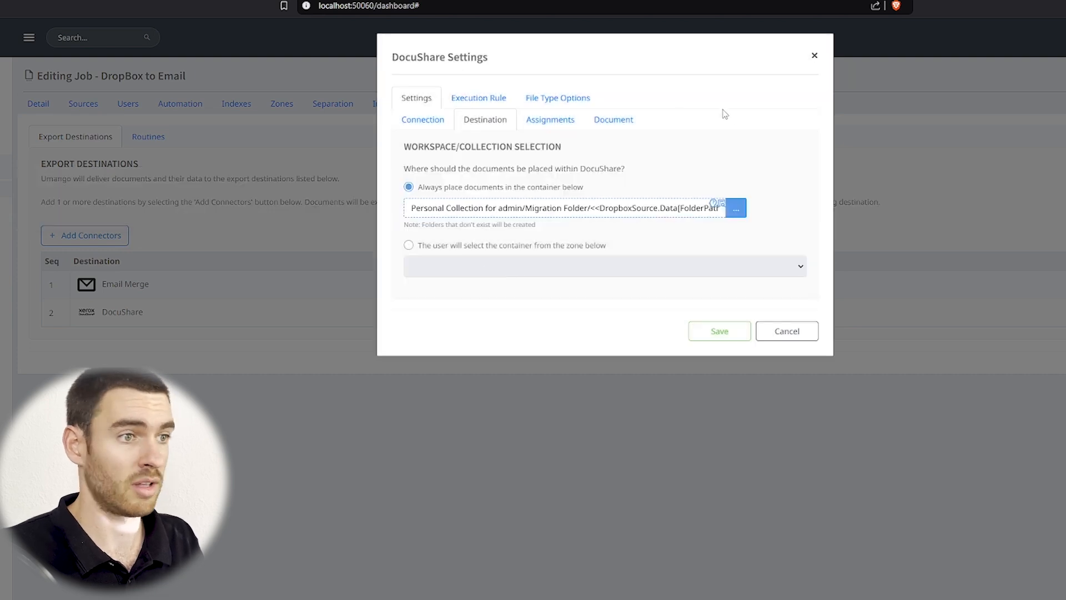
{"action": "left_click", "coordinate": [612, 126]}
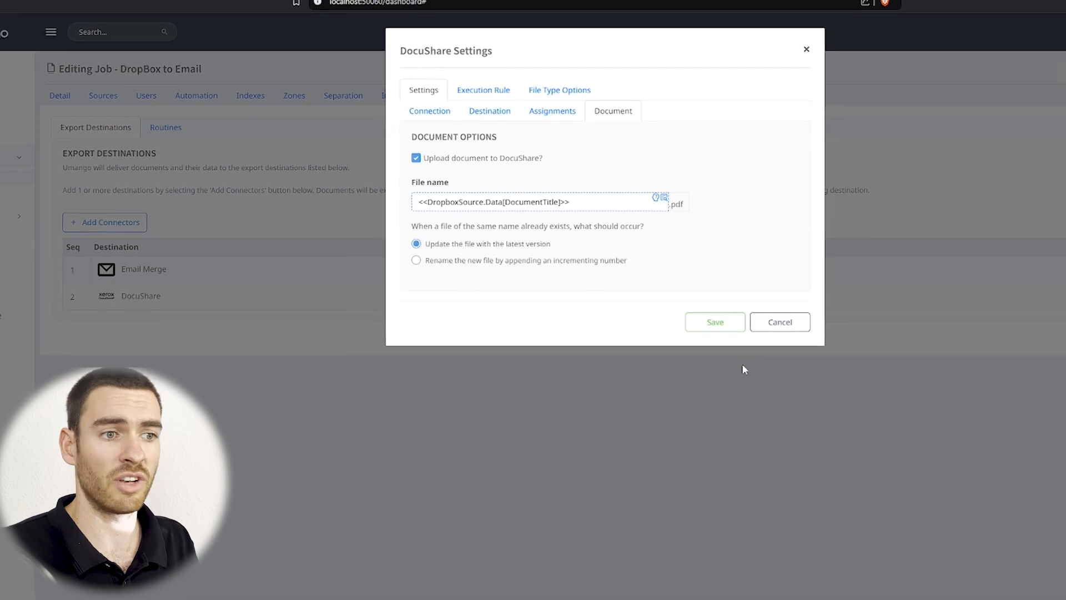
{"action": "left_click", "coordinate": [715, 322]}
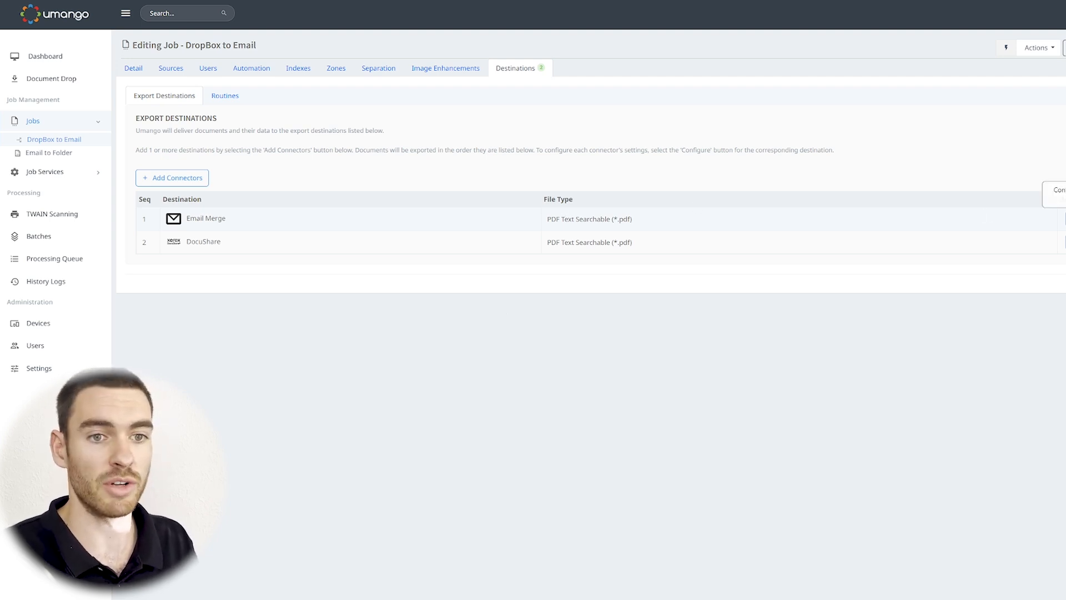
Review the Email Merge destination's connection, email configuration and body text, and save its settings
{"action": "left_click", "coordinate": [1061, 218]}
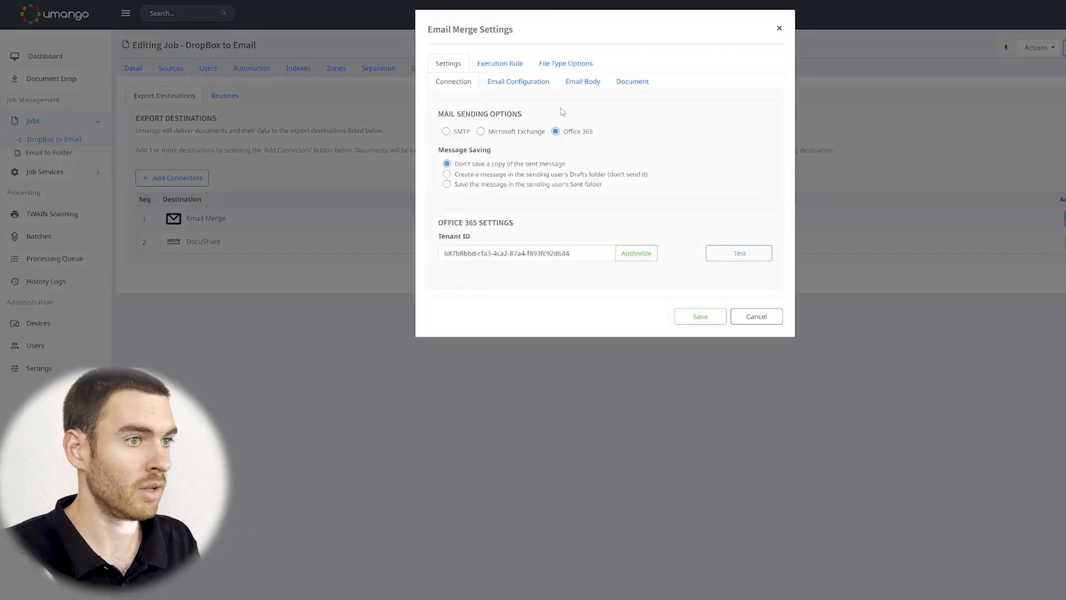
{"action": "left_click", "coordinate": [527, 88]}
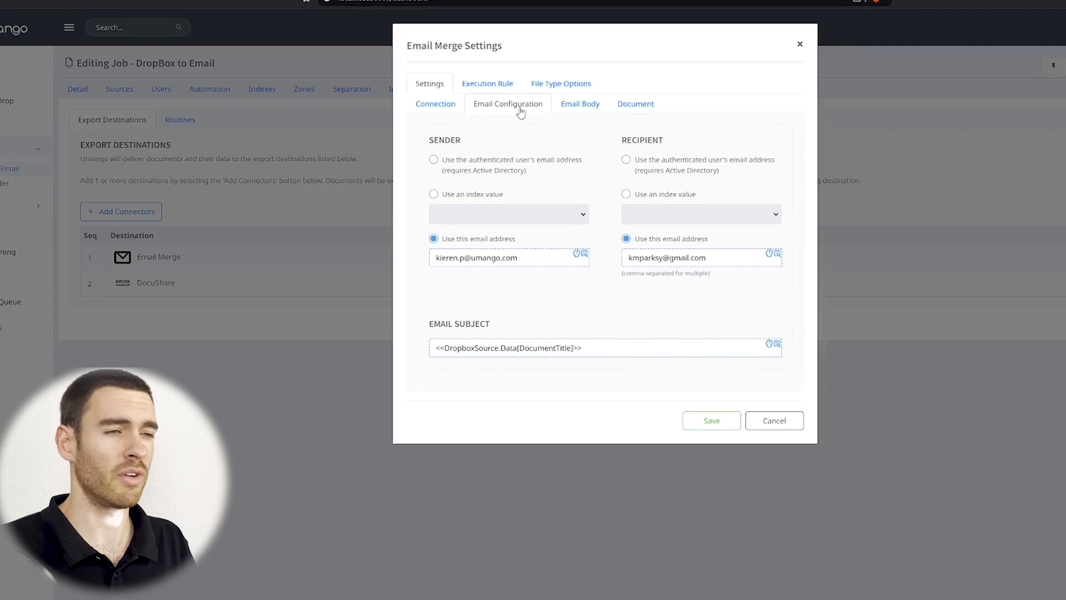
{"action": "left_click", "coordinate": [584, 108]}
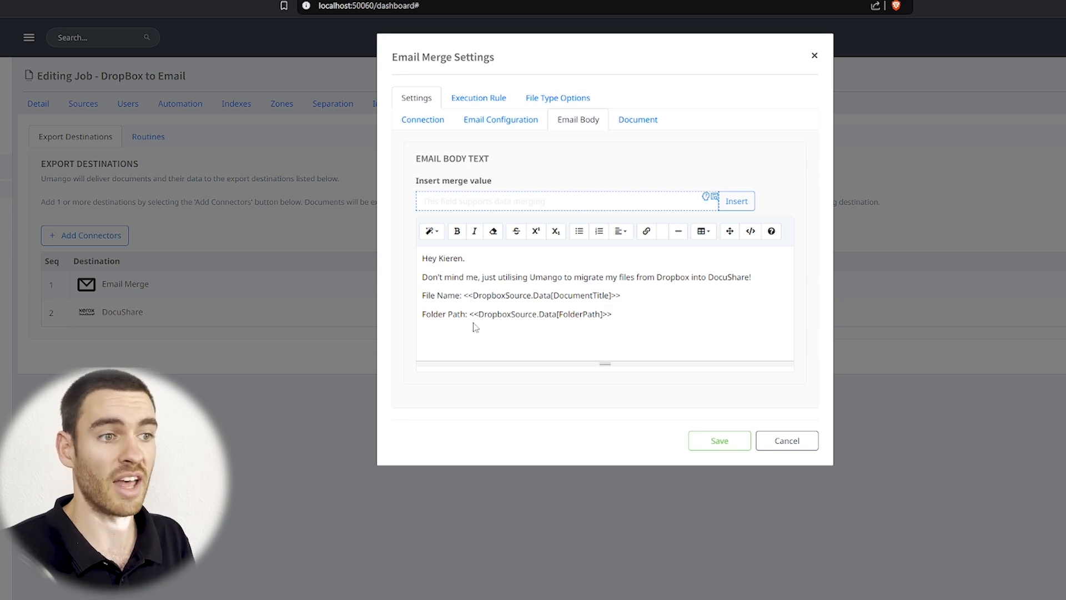
{"action": "left_click", "coordinate": [719, 444]}
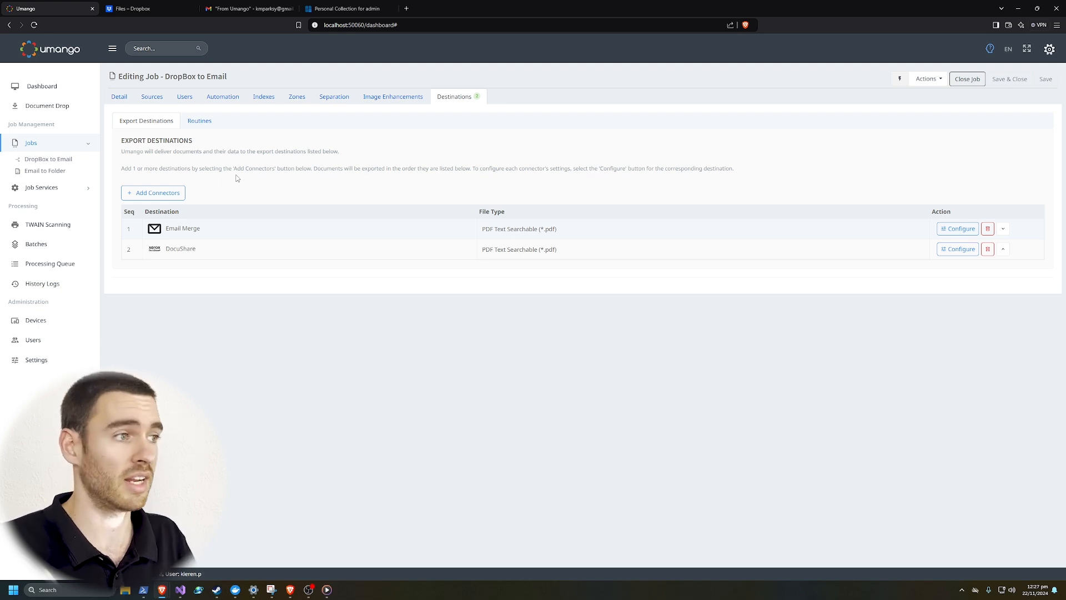
Open the Email to Folder job and display its document source connectors
{"action": "left_click", "coordinate": [55, 176]}
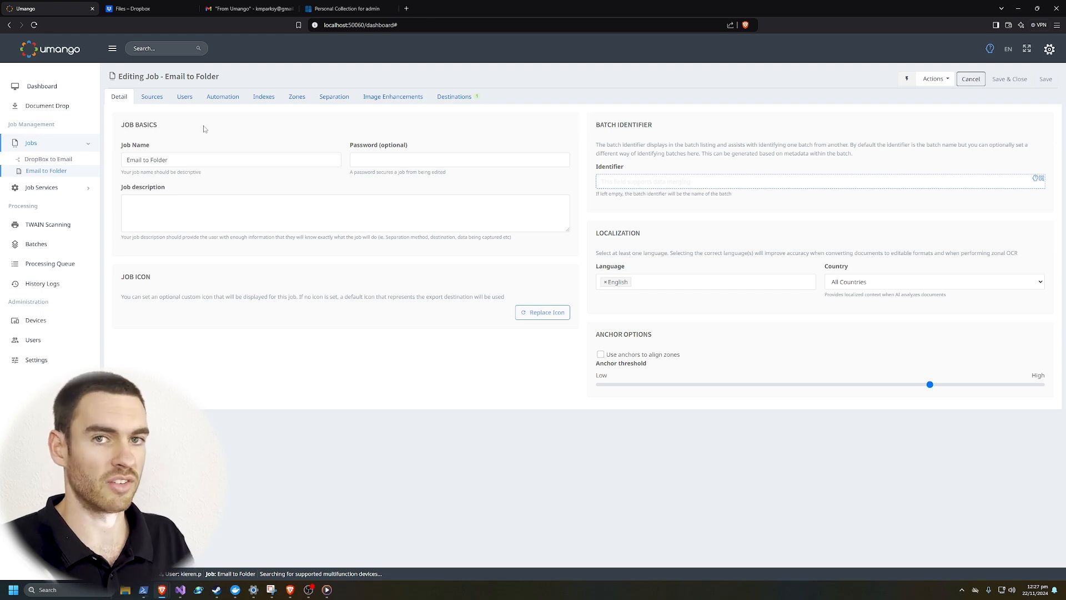
{"action": "left_click", "coordinate": [159, 103]}
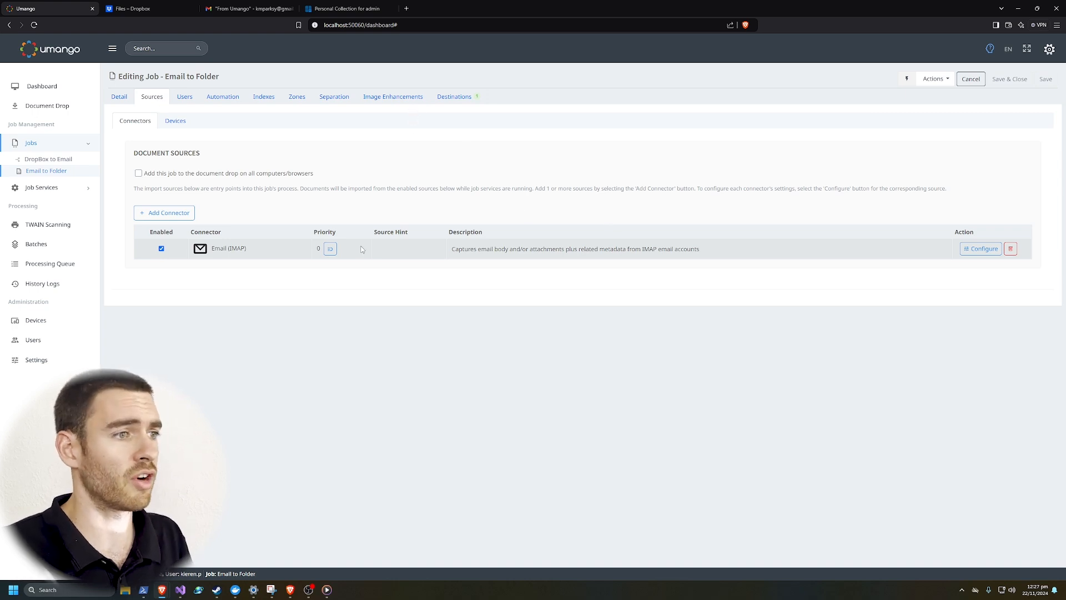
Open the Email (IMAP) source's configuration in the Email to Folder job and test its mail server connection
{"action": "left_click", "coordinate": [980, 248]}
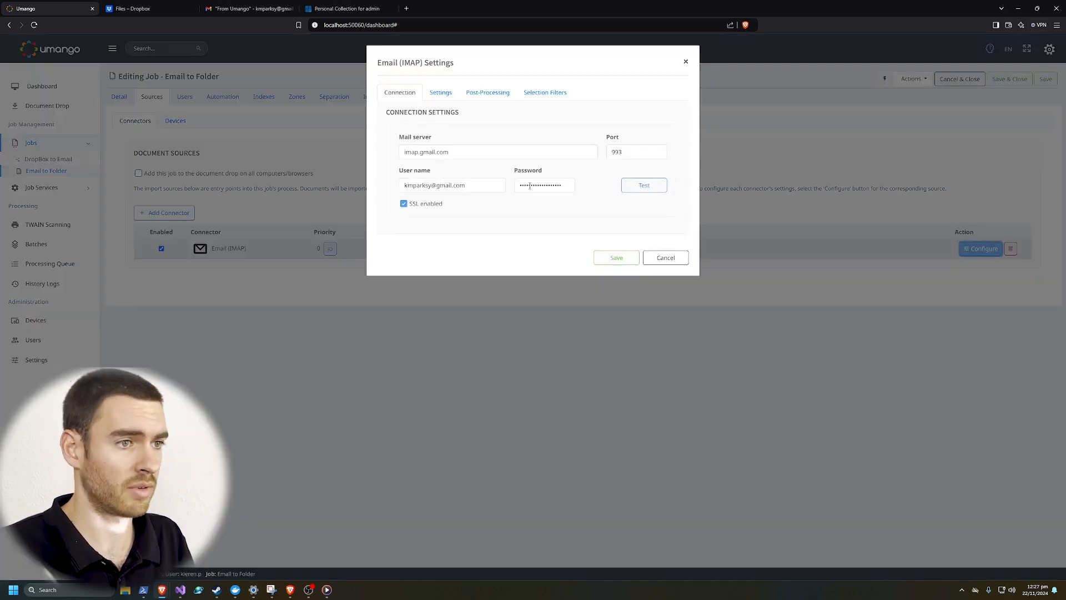
{"action": "left_click", "coordinate": [638, 194]}
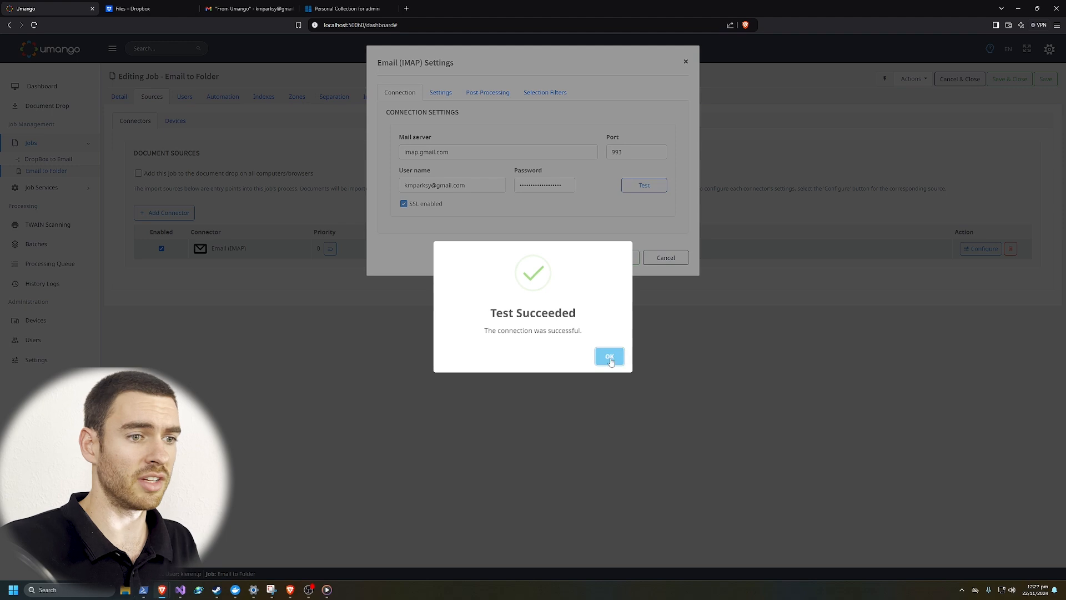
{"action": "left_click", "coordinate": [608, 358]}
Check the label in Gmail, select From Umango as the folder to watch, and disable processing the email body like a document
{"action": "left_click", "coordinate": [439, 95]}
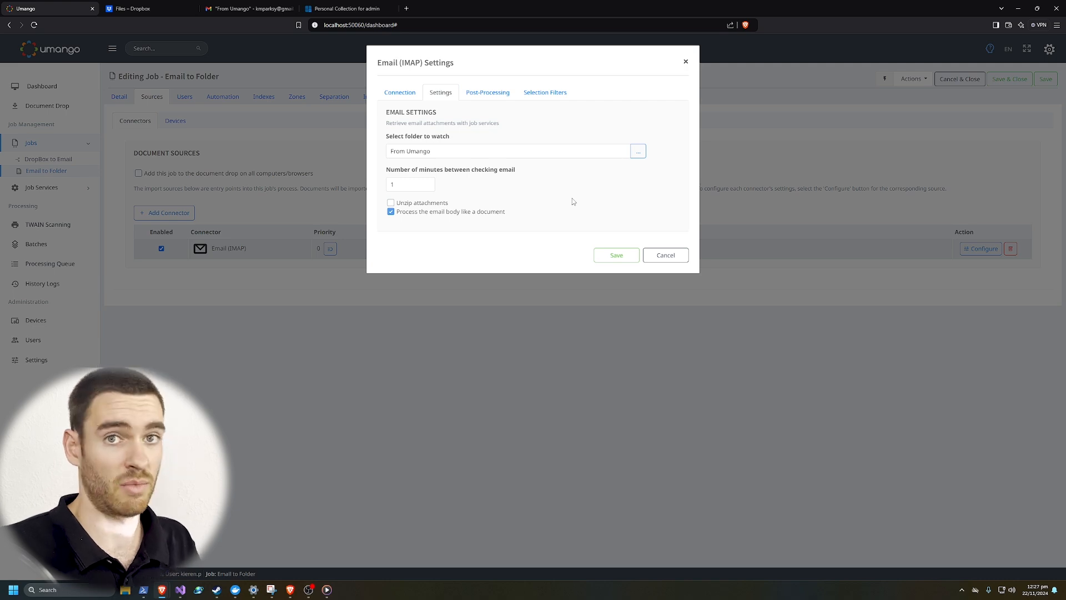
{"action": "left_click", "coordinate": [252, 11]}
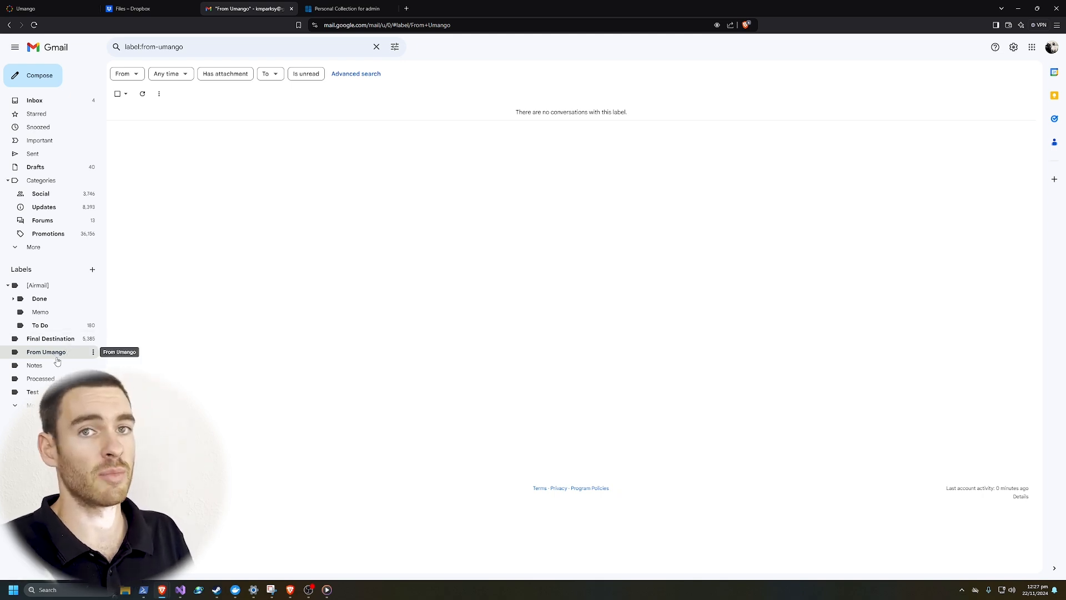
{"action": "left_click", "coordinate": [16, 9]}
{"action": "left_click", "coordinate": [639, 155]}
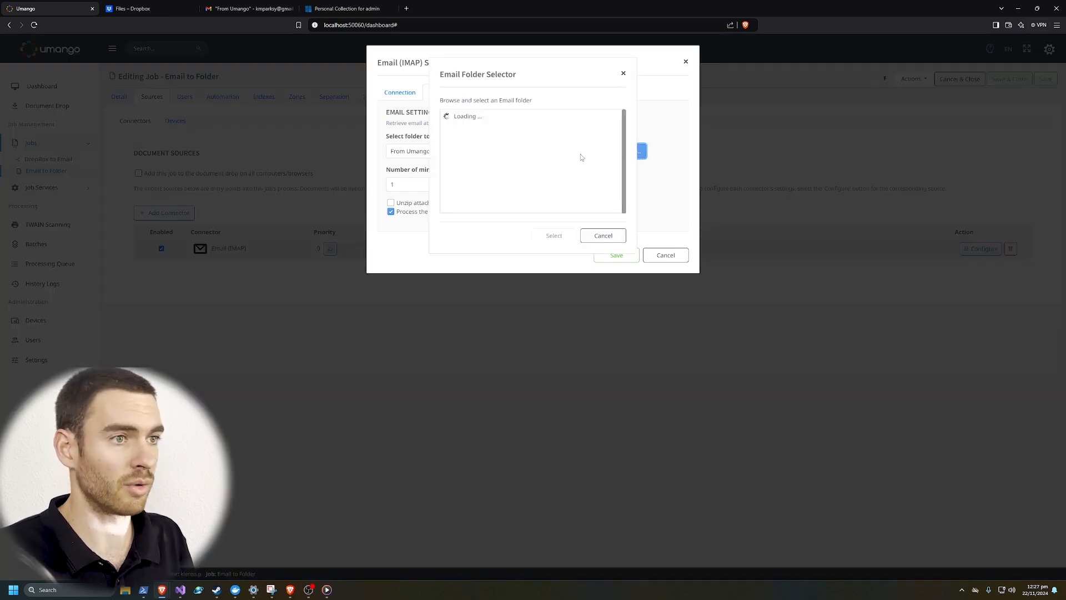
{"action": "left_click", "coordinate": [488, 130]}
{"action": "left_click", "coordinate": [558, 236]}
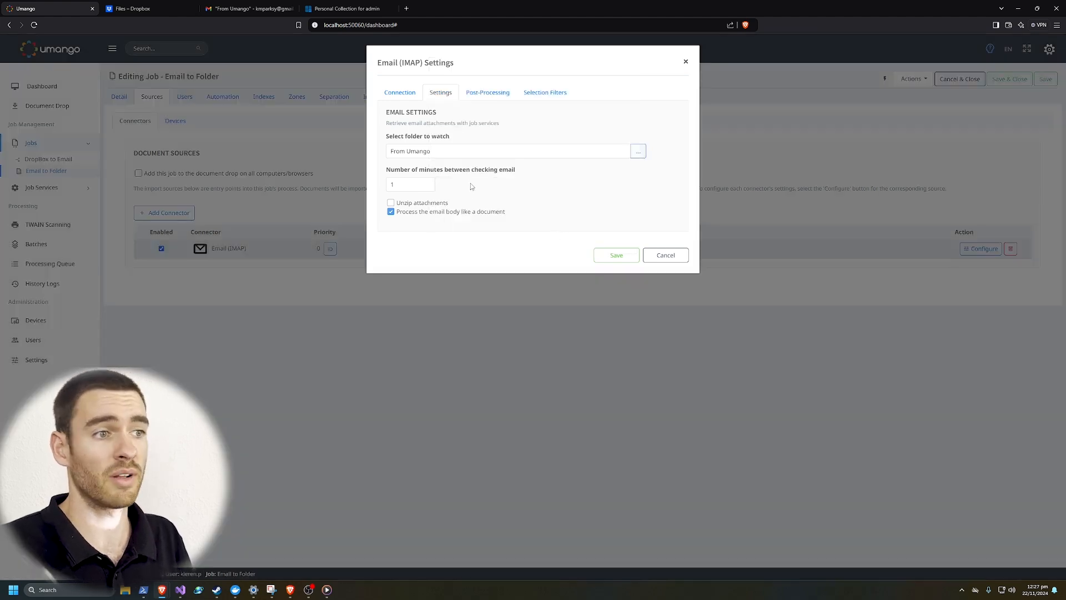
{"action": "left_click", "coordinate": [391, 212]}
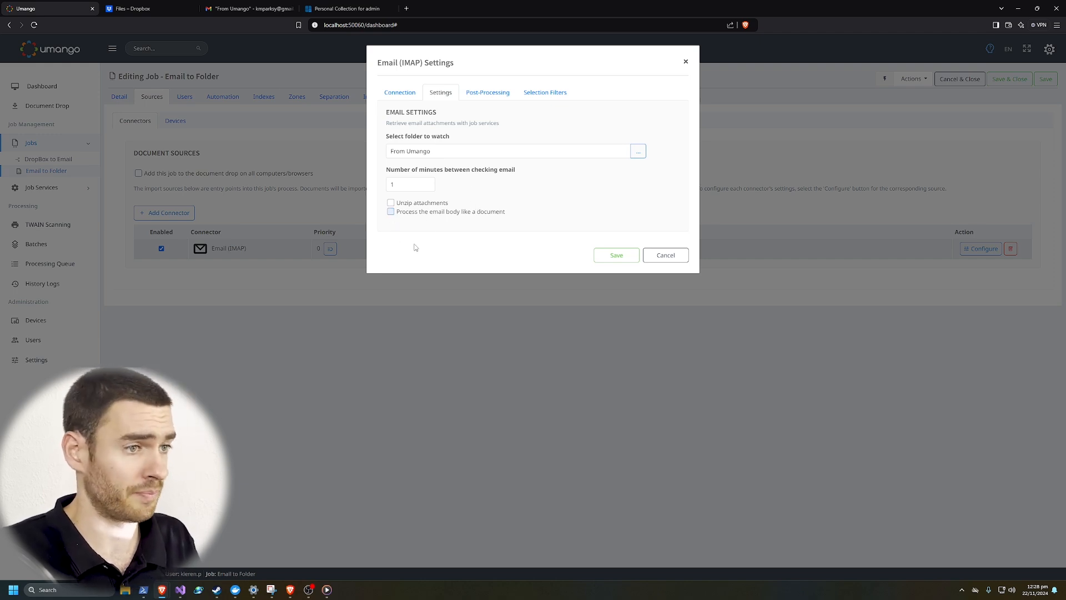
Select Processed as the destination folder for moved emails in the post-processing options, and review the source's selection filters
{"action": "left_click", "coordinate": [486, 99]}
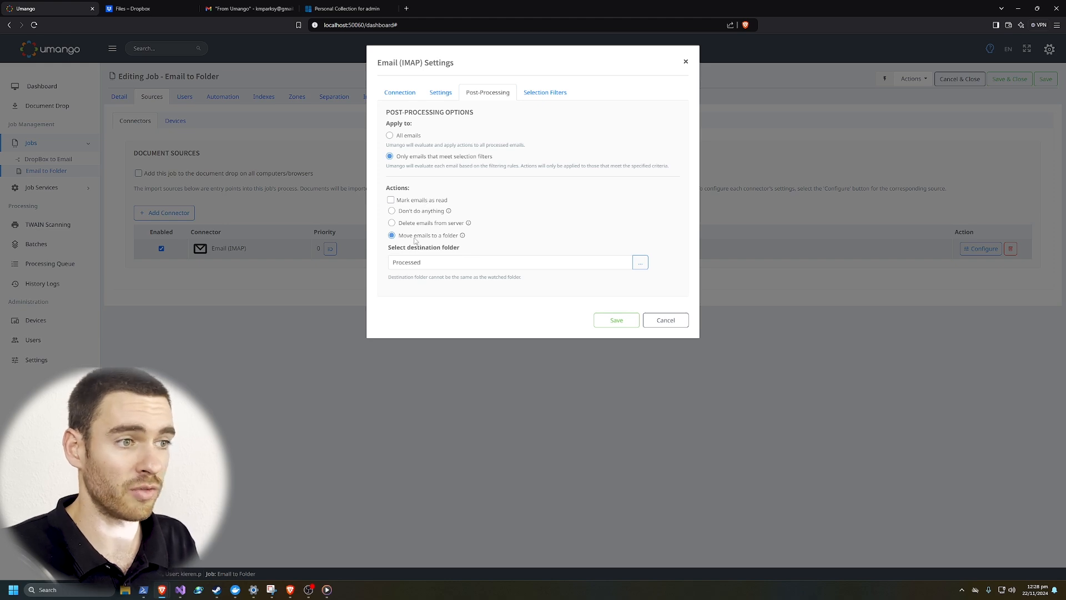
{"action": "left_click", "coordinate": [640, 262]}
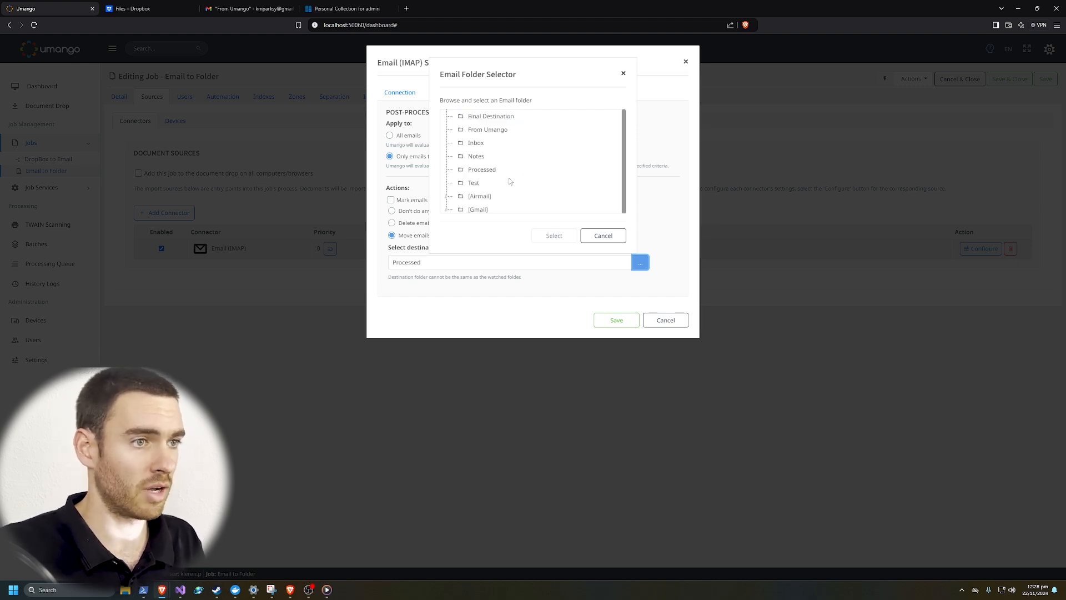
{"action": "left_click", "coordinate": [483, 169]}
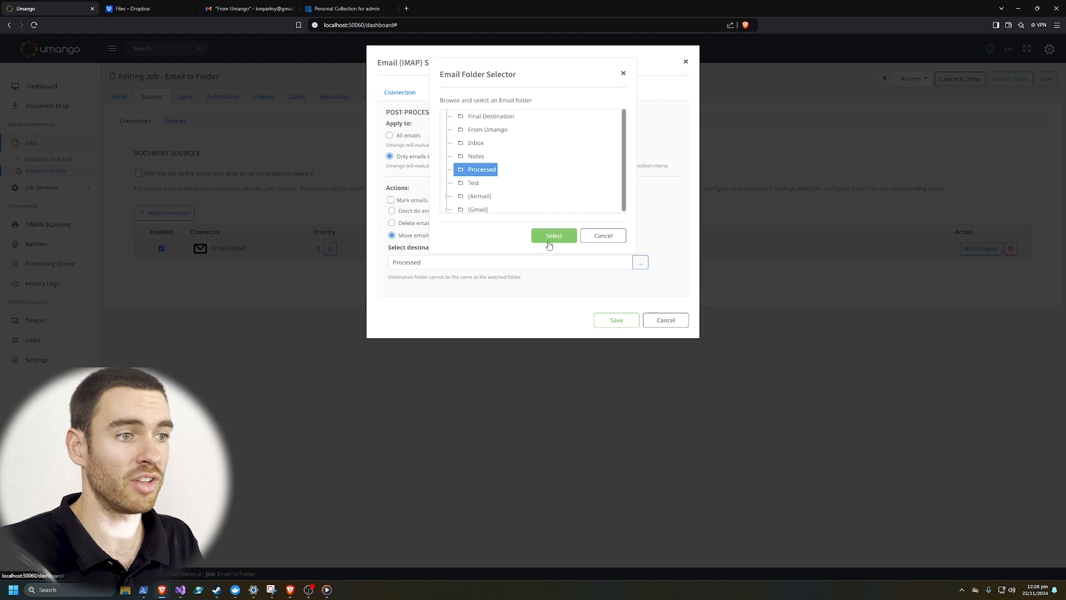
{"action": "left_click", "coordinate": [552, 237]}
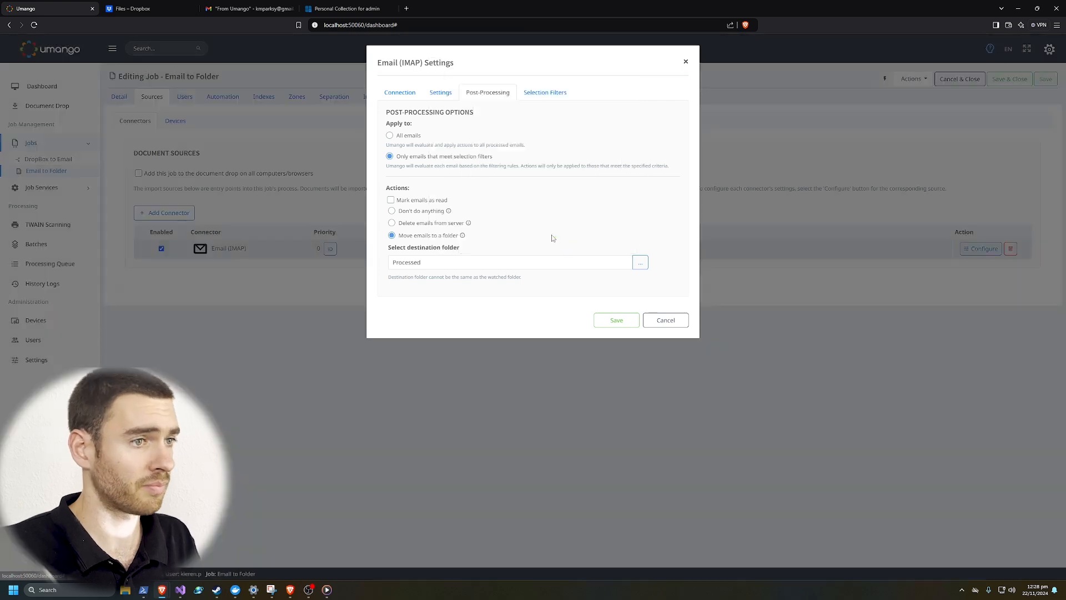
{"action": "left_click", "coordinate": [539, 100]}
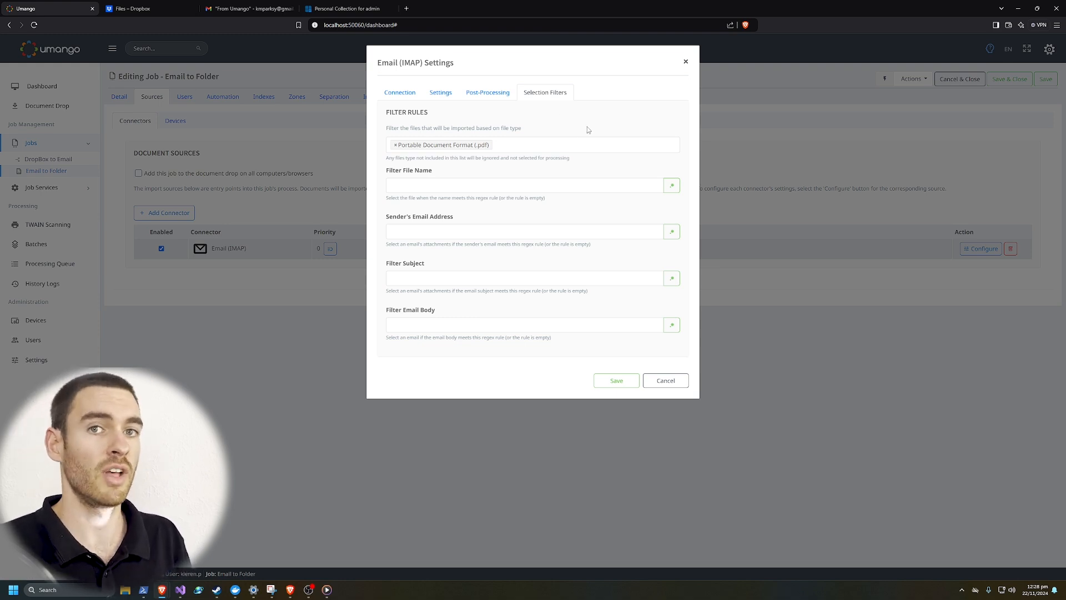
{"action": "left_click", "coordinate": [495, 97]}
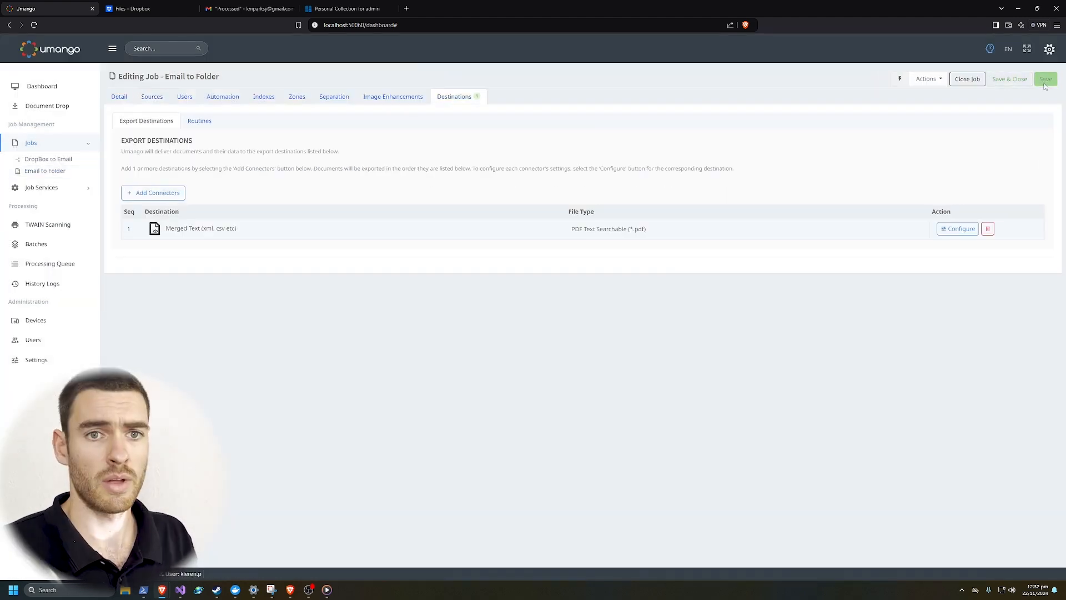
Display the job services controls and check the Dropbox files, the DocuShare personal collection and the From Umango label in Gmail
{"action": "left_click", "coordinate": [54, 188]}
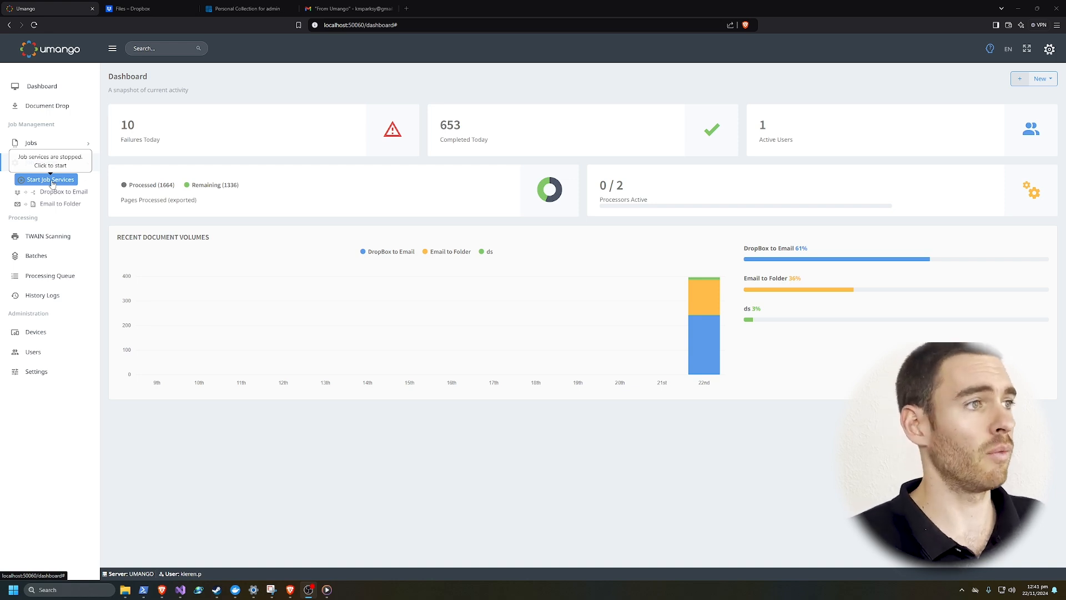
{"action": "left_click", "coordinate": [53, 180]}
{"action": "left_click", "coordinate": [129, 9]}
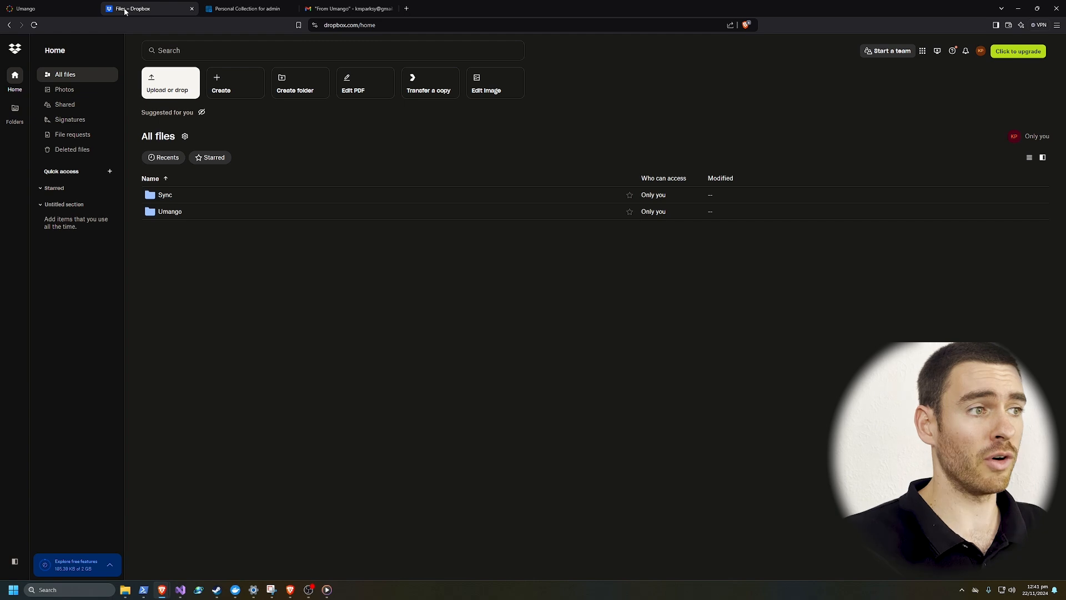
{"action": "left_click", "coordinate": [241, 8]}
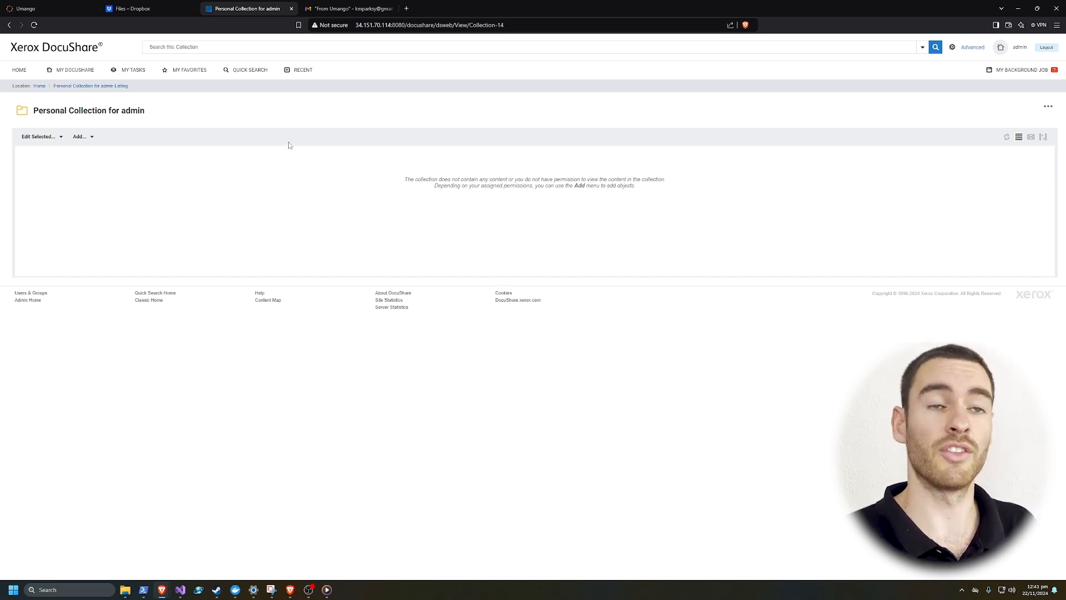
{"action": "left_click", "coordinate": [325, 9]}
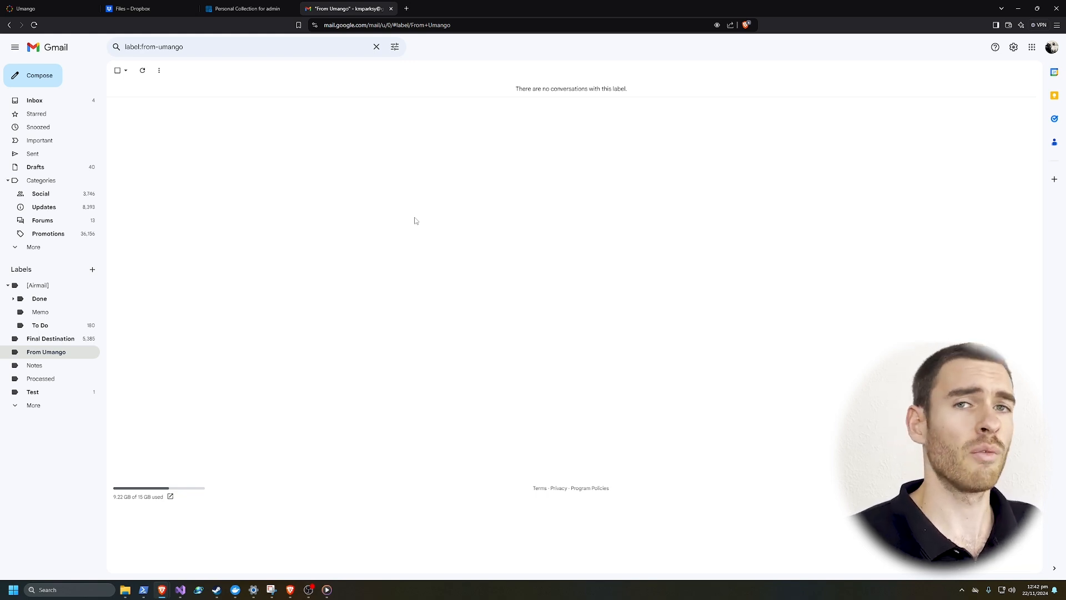
Return to Umango, start the job services, and open and refresh the processing queue
{"action": "left_click", "coordinate": [60, 10]}
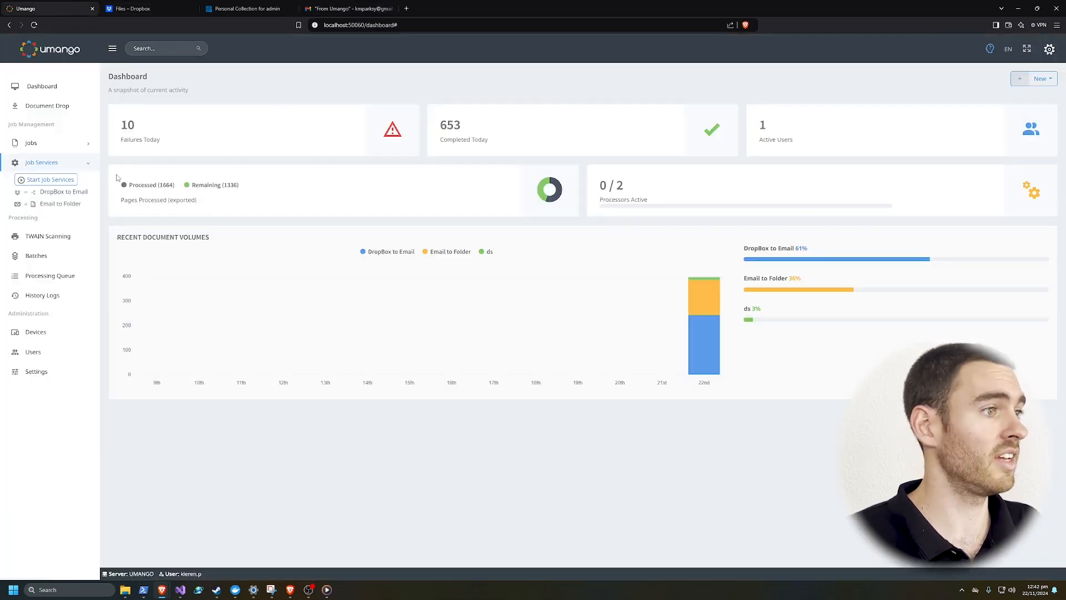
{"action": "left_click", "coordinate": [50, 180]}
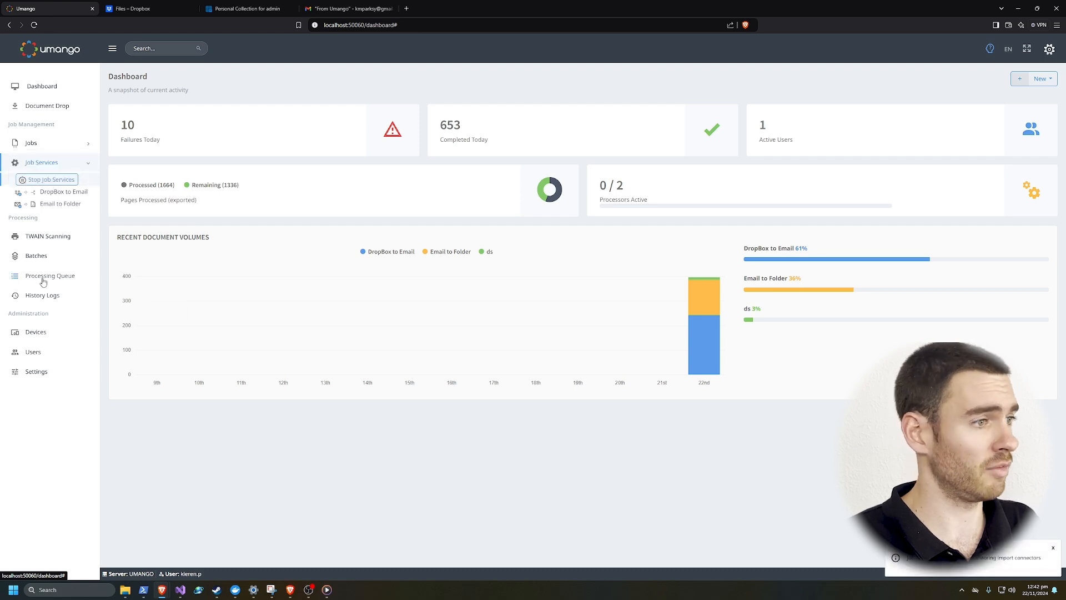
{"action": "left_click", "coordinate": [42, 277]}
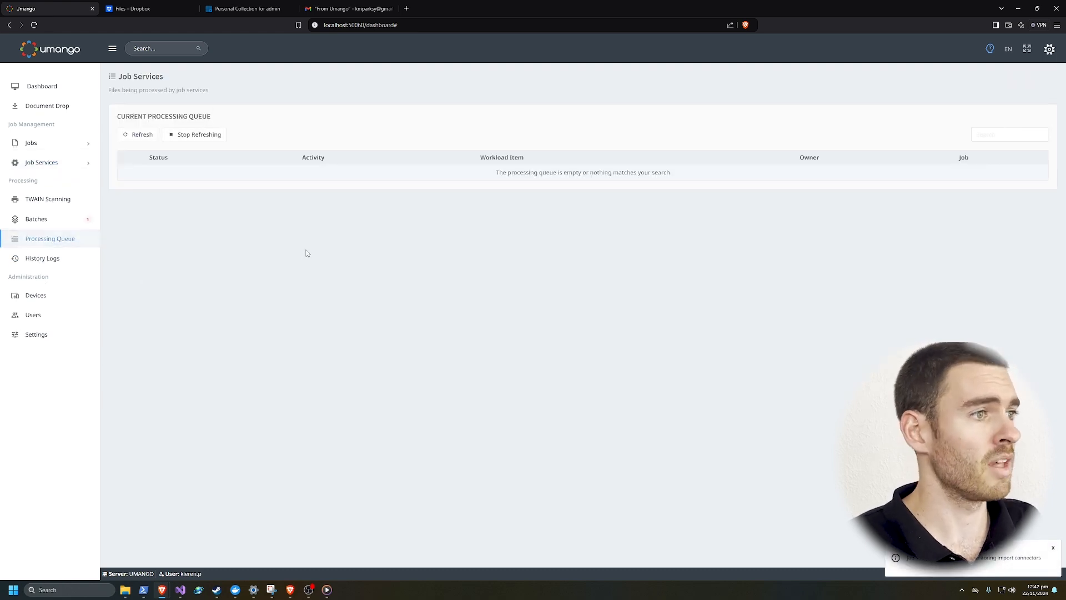
{"action": "left_click", "coordinate": [138, 137]}
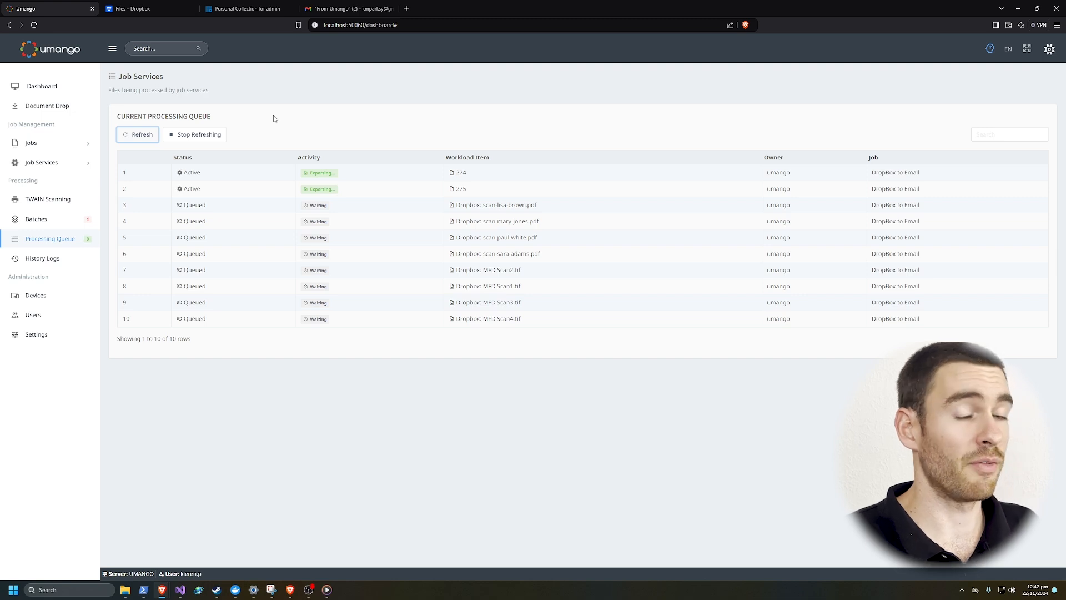
Switch to DocuShare, refresh the personal collection and open the marketing resources folder inside Migration Folder > umango
{"action": "left_click", "coordinate": [244, 8]}
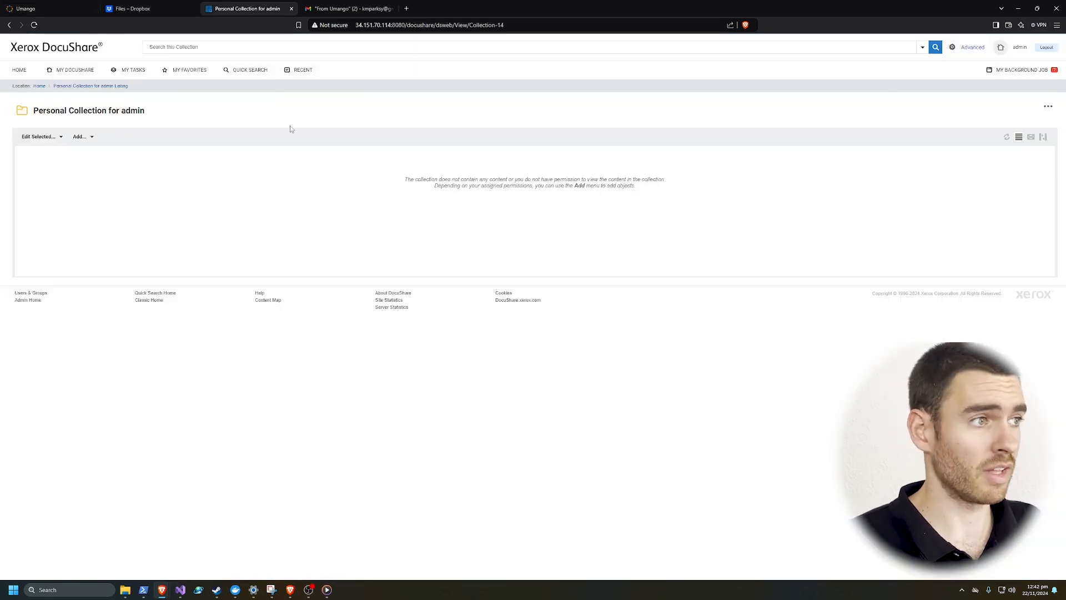
{"action": "left_click", "coordinate": [34, 25]}
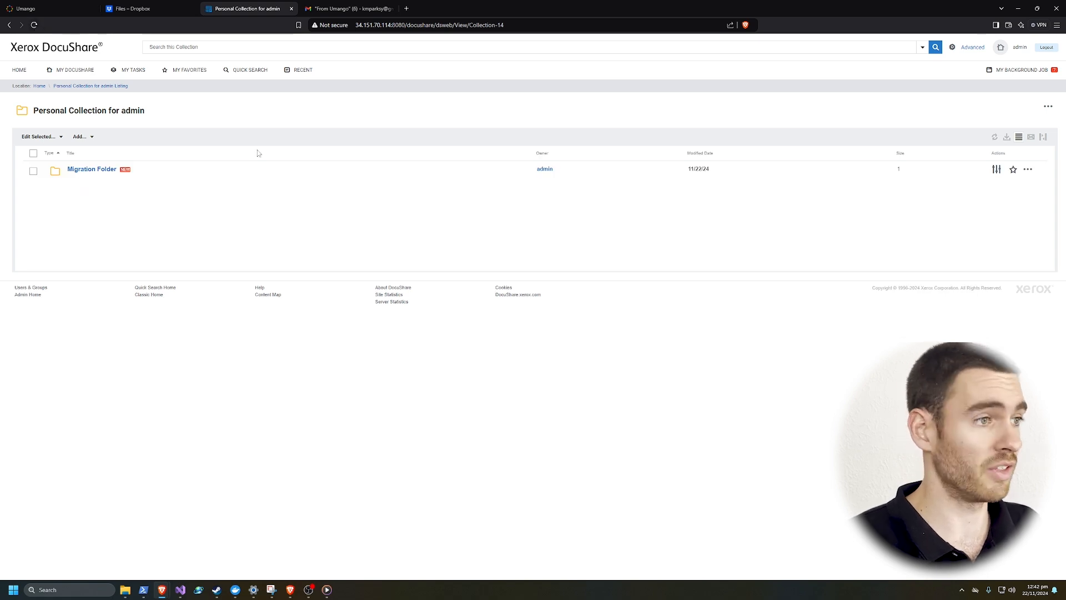
{"action": "left_click", "coordinate": [88, 170]}
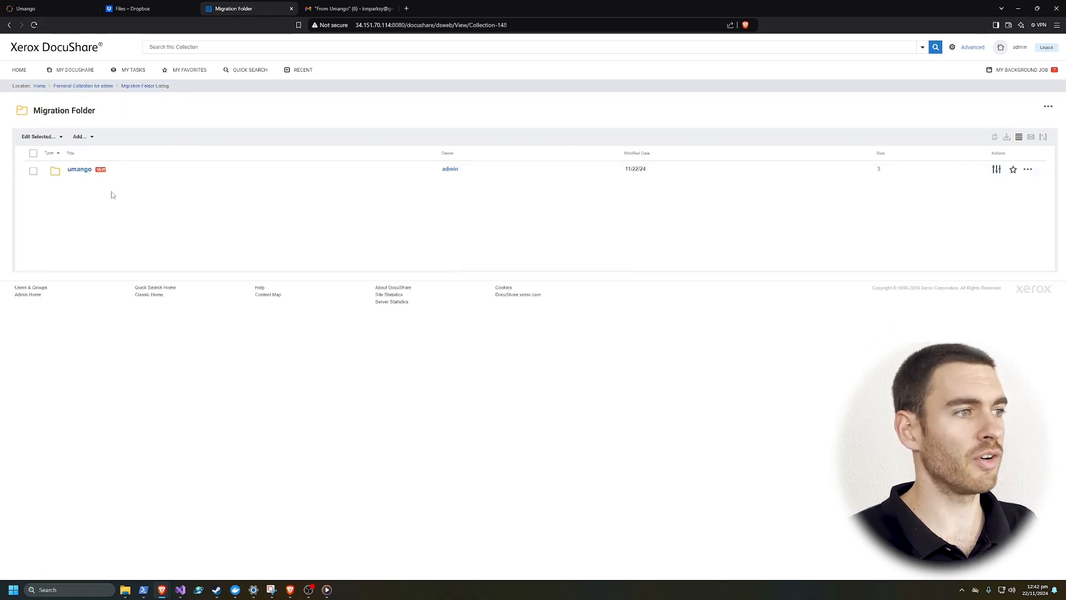
{"action": "left_click", "coordinate": [81, 171]}
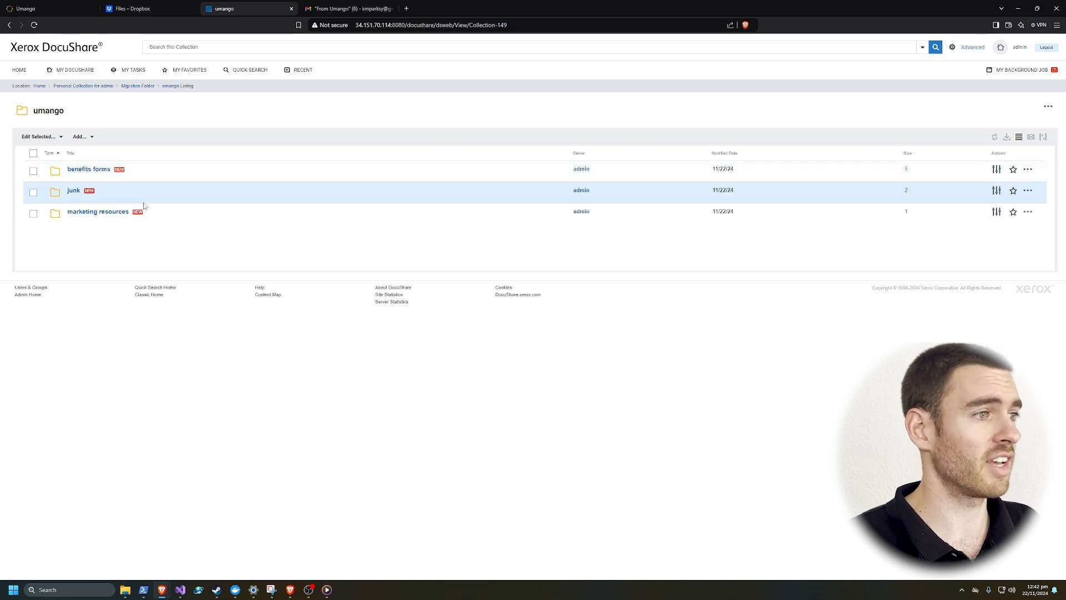
{"action": "left_click", "coordinate": [95, 212]}
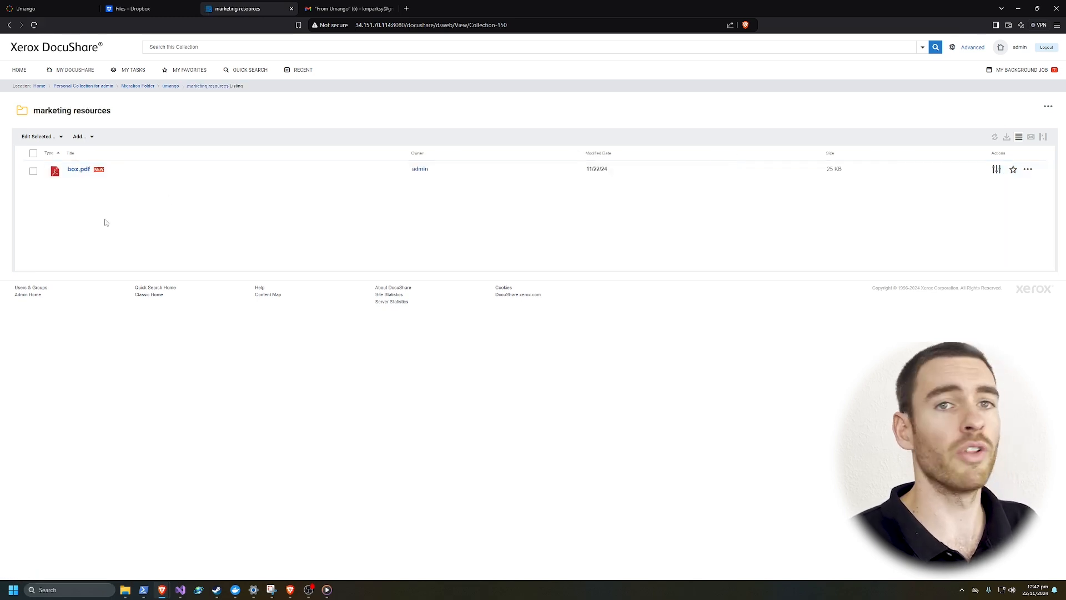
Return to the umango folder in DocuShare, open its junk folder and view Document 1.pdf
{"action": "left_click", "coordinate": [9, 24]}
{"action": "left_click", "coordinate": [74, 191]}
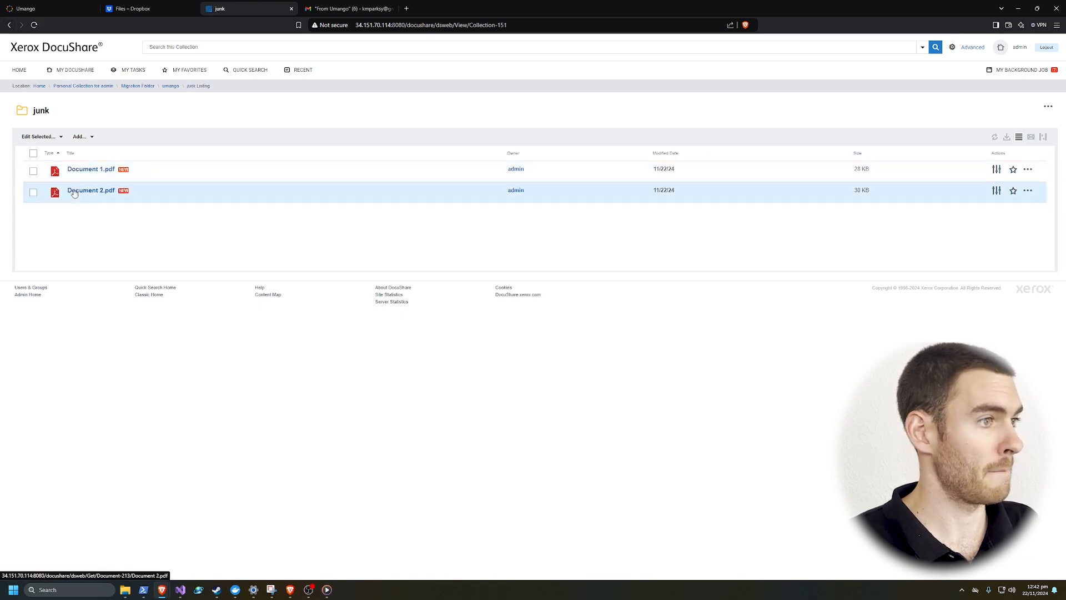
{"action": "left_click", "coordinate": [96, 174]}
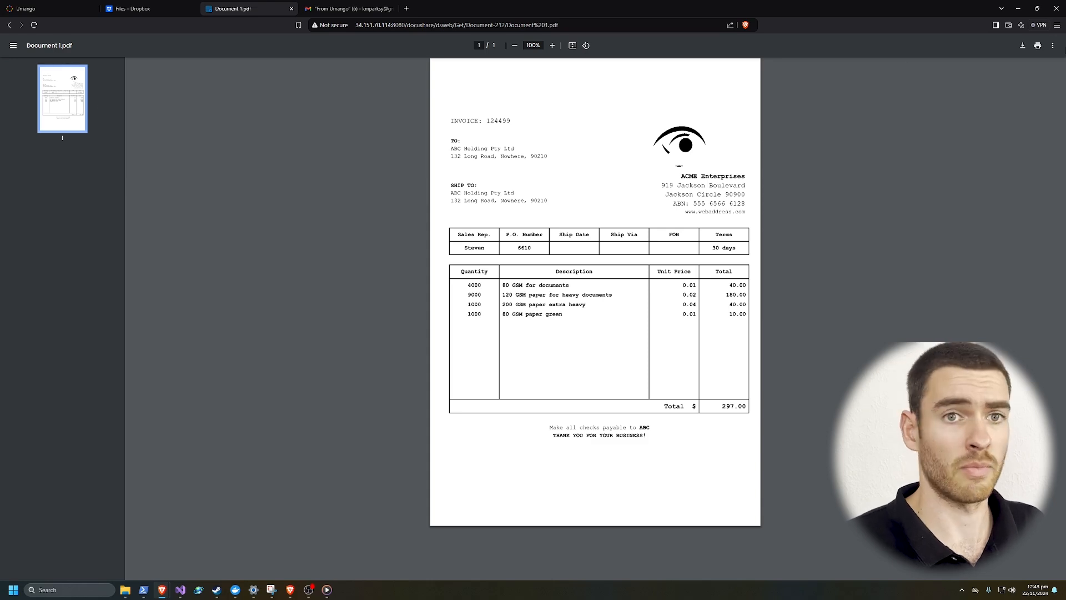
Switch to Gmail, open the newest email under the From Umango label and examine its file name and folder path lines
{"action": "left_click", "coordinate": [347, 11]}
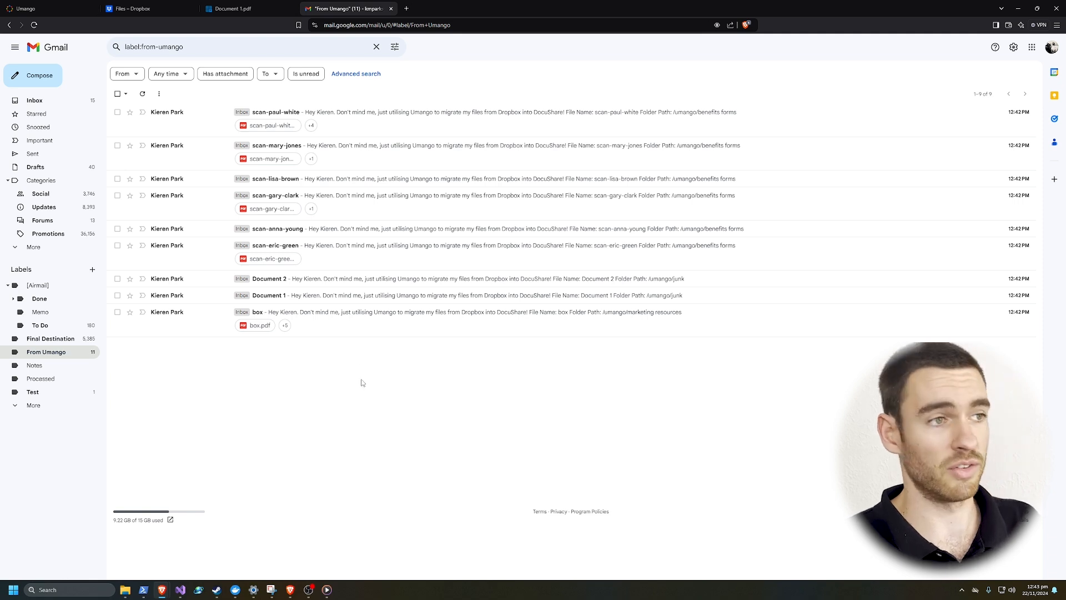
{"action": "left_click", "coordinate": [346, 112]}
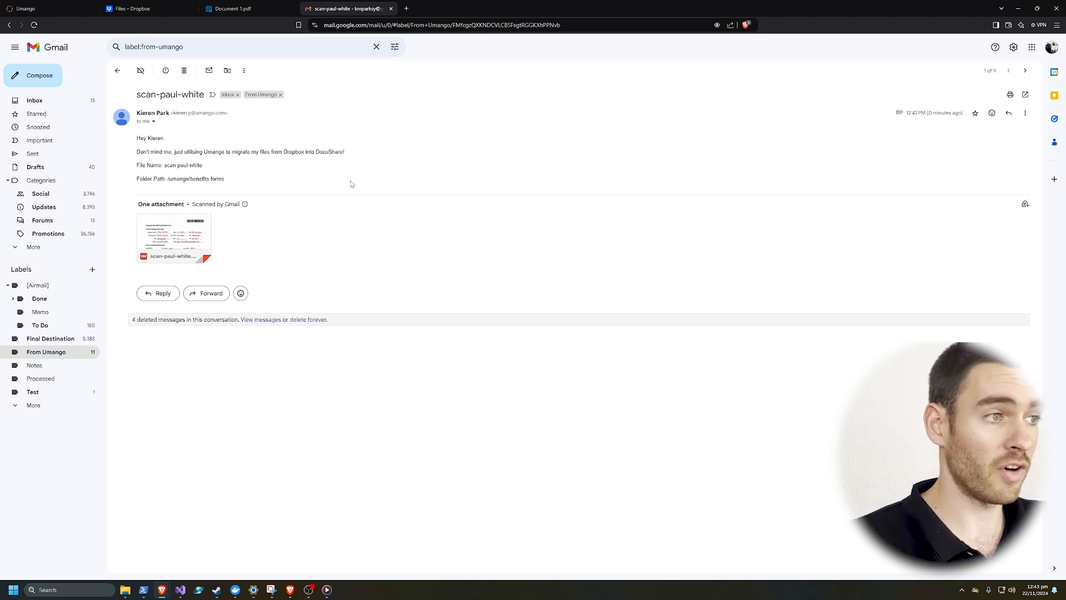
{"action": "left_click_drag", "start_coordinate": [203, 166], "coordinate": [165, 167]}
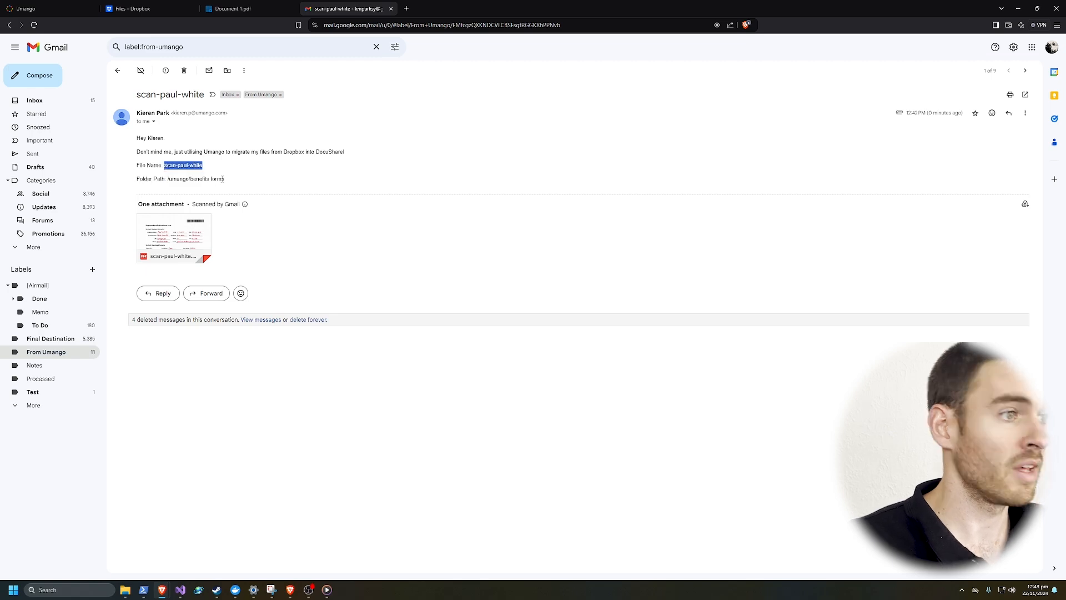
{"action": "left_click_drag", "start_coordinate": [229, 182], "coordinate": [172, 185]}
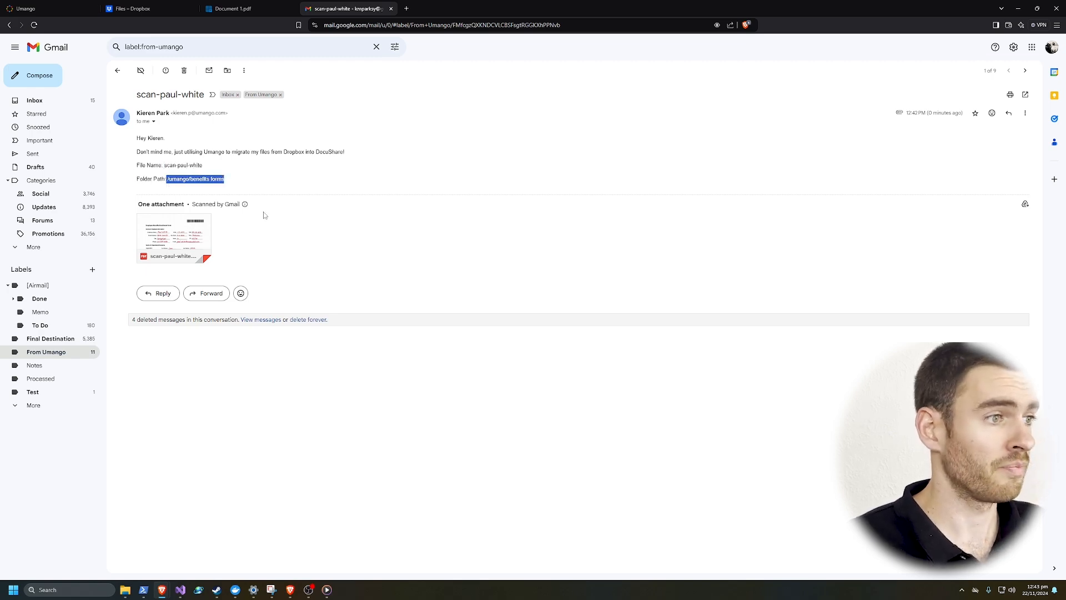
{"action": "left_click", "coordinate": [267, 223]}
Preview the email's PDF attachment, close it and display the emails under the Processed label
{"action": "left_click", "coordinate": [200, 242]}
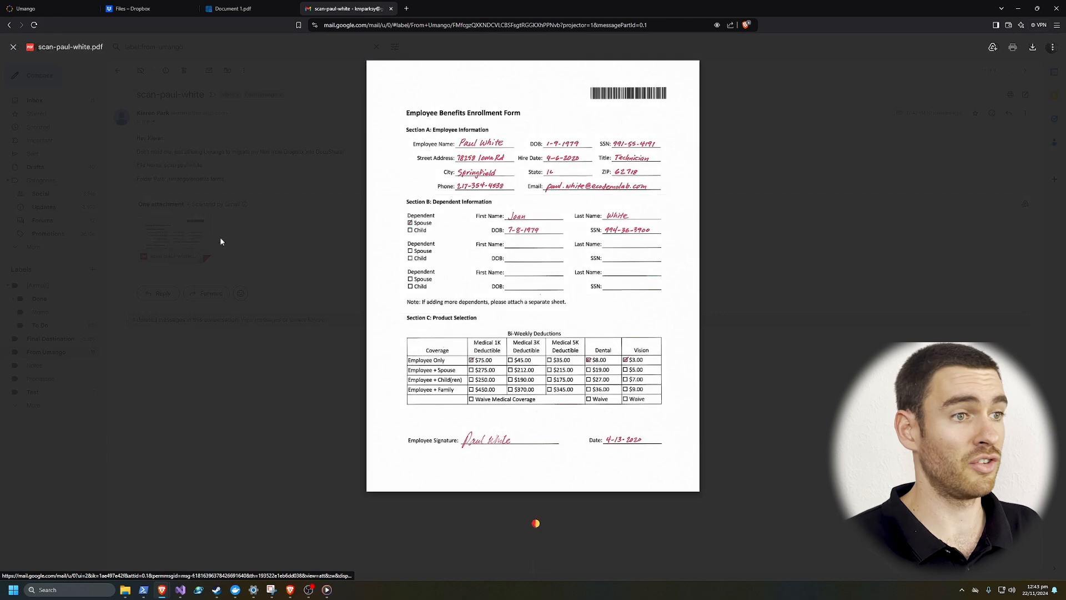
{"action": "left_click", "coordinate": [812, 133]}
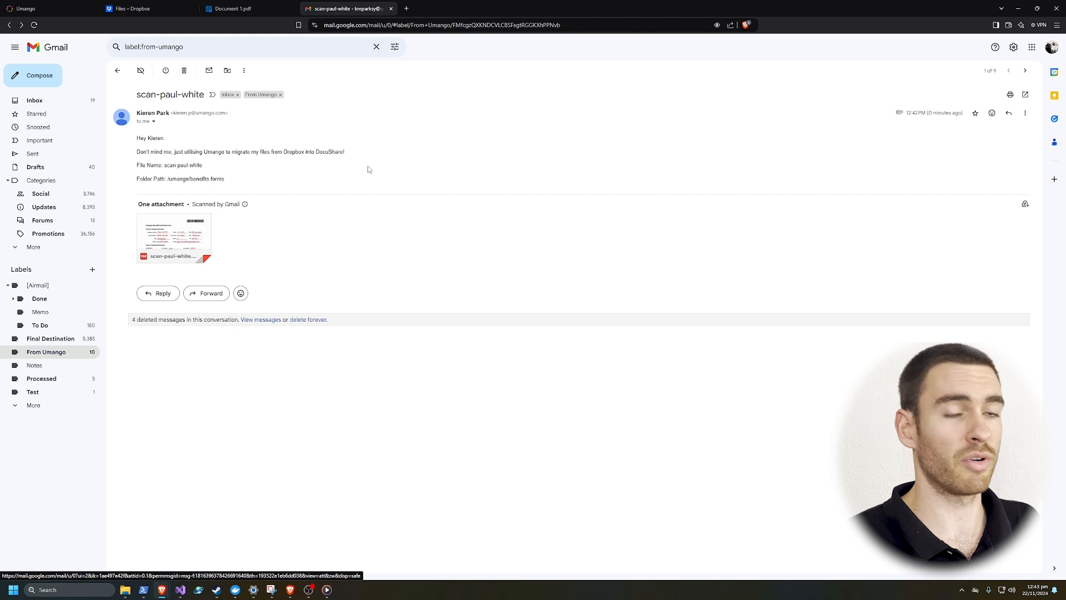
{"action": "left_click", "coordinate": [53, 382]}
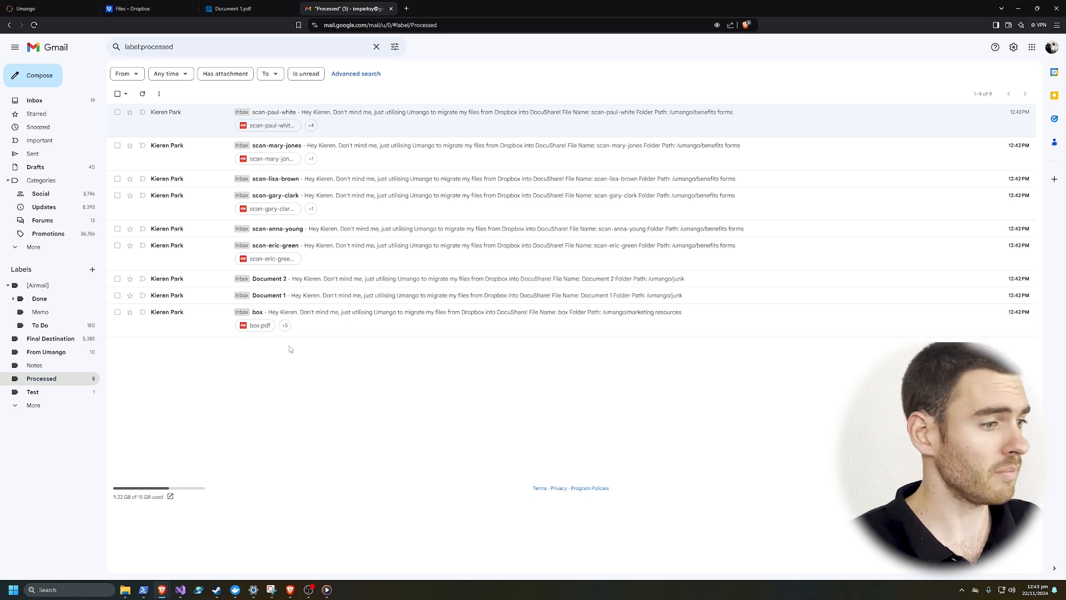
Switch to File Explorer, look through the Processed Emails folder and open MFD Scan4.txt
{"action": "left_click", "coordinate": [126, 588]}
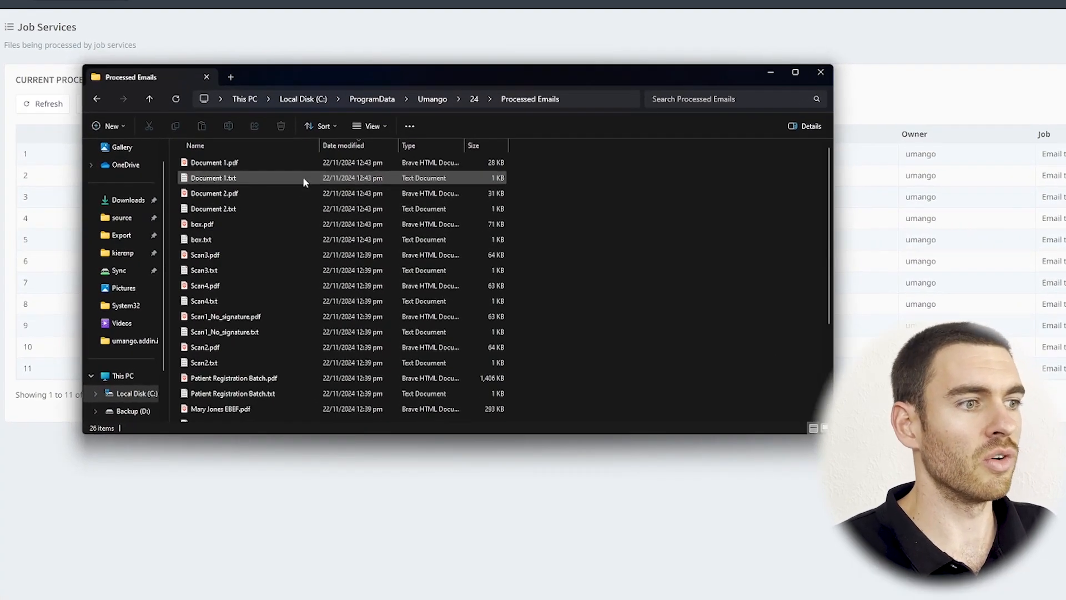
{"action": "scroll", "coordinate": [303, 179], "scroll_direction": "down", "scroll_amount": 3}
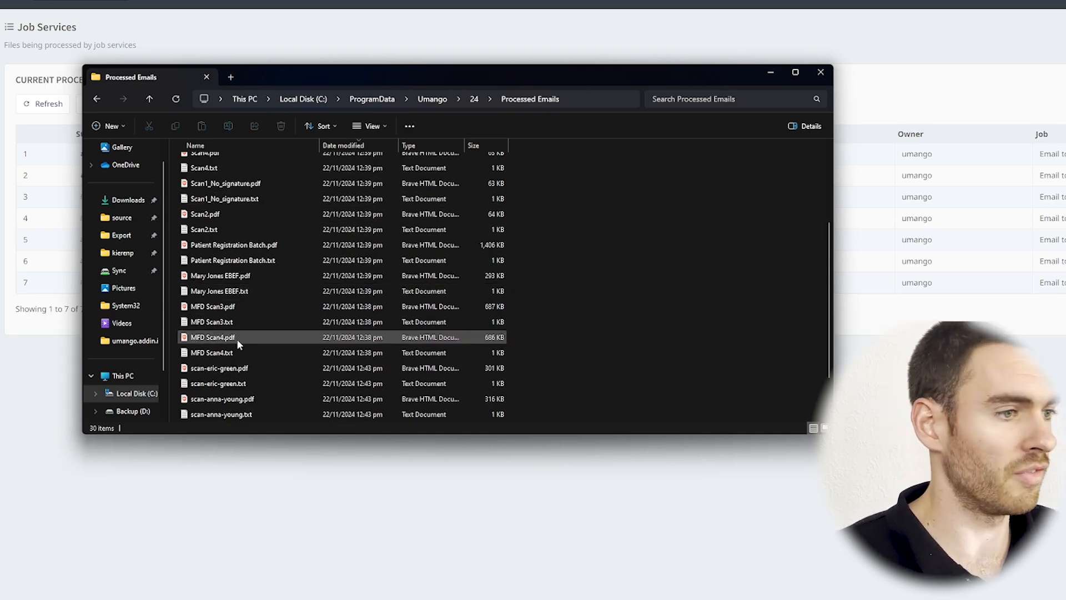
{"action": "double_click", "coordinate": [255, 351]}
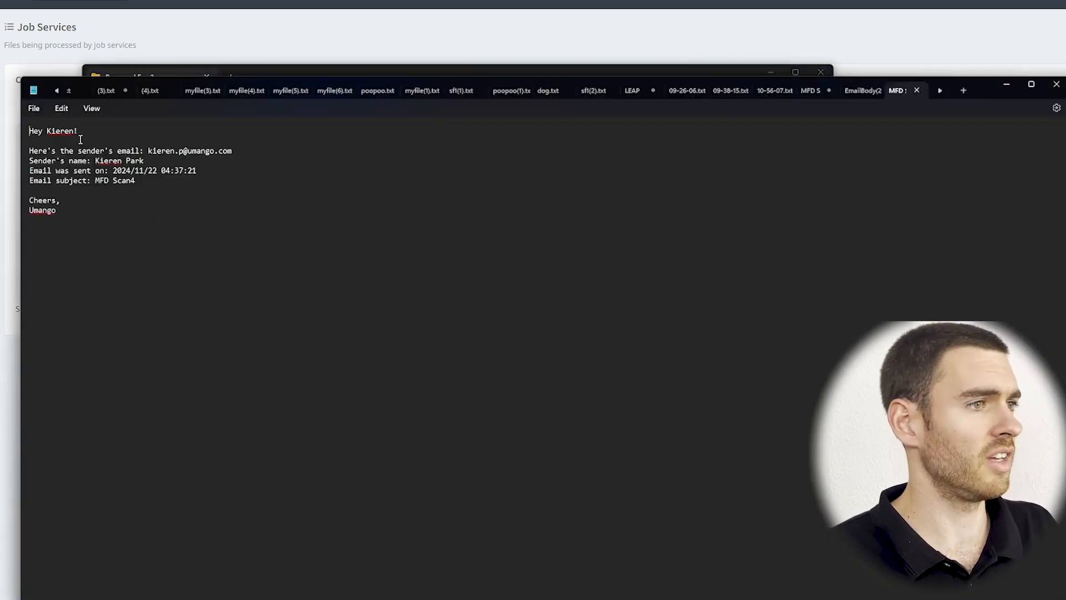
Examine the sender's email, sender's name, sent date and subject lines in the MFD Scan4 text file
{"action": "left_click_drag", "start_coordinate": [237, 151], "coordinate": [130, 165]}
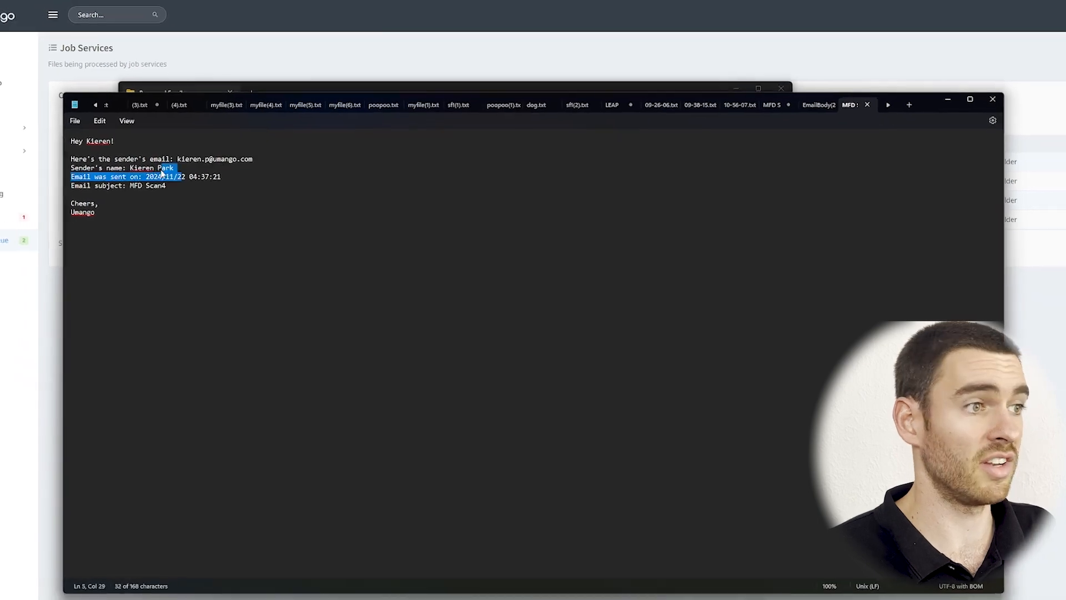
{"action": "left_click_drag", "start_coordinate": [220, 177], "coordinate": [166, 182]}
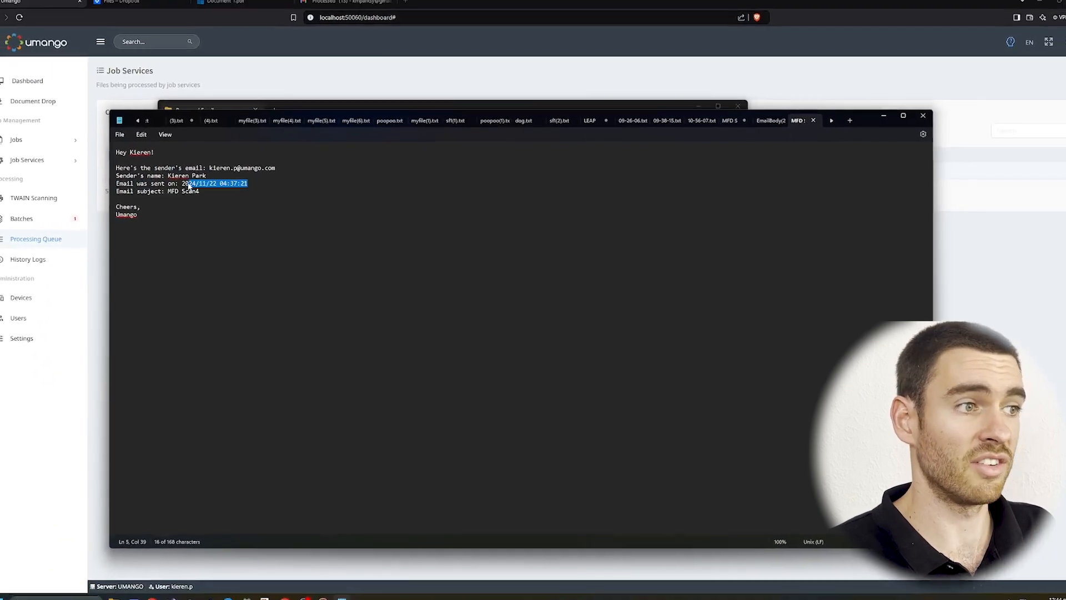
{"action": "left_click", "coordinate": [167, 223]}
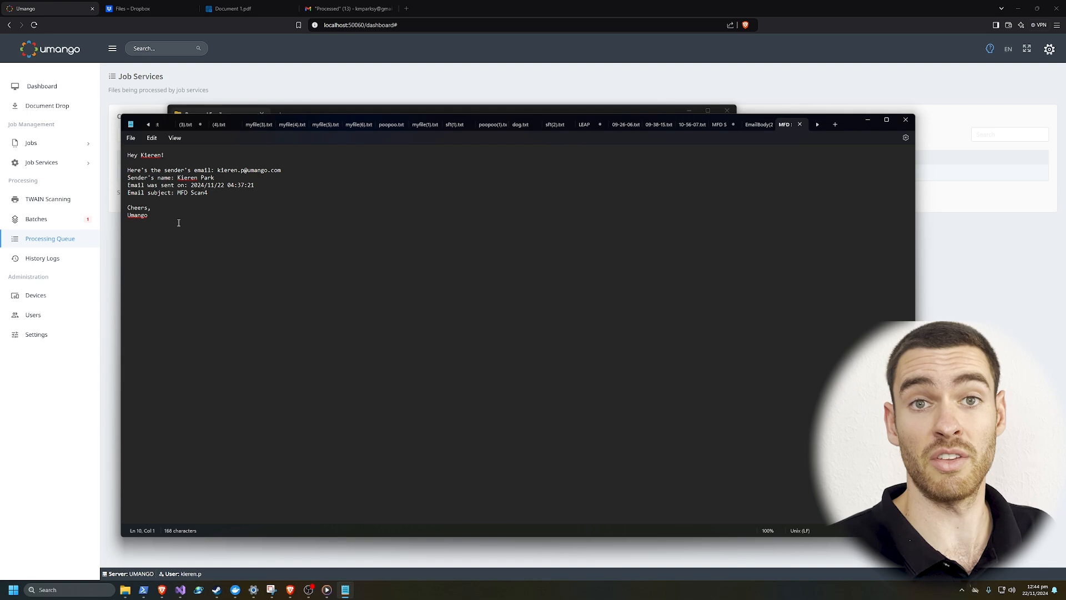